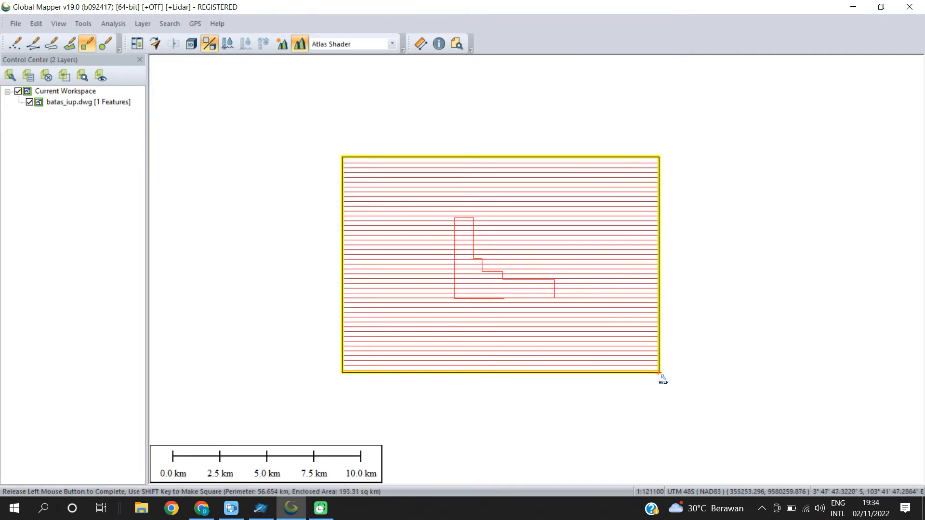
Name the new rectangular area around the boundary fr_imagery, keeping its default type and style.
{"action": "type", "text": "ff"}
{"action": "type", "text": "_"}
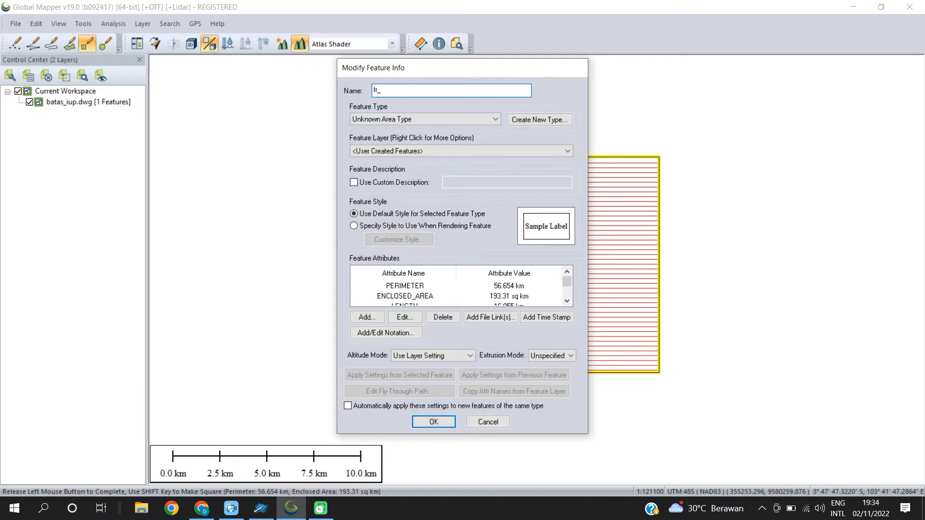
{"action": "type", "text": "imagery"}
{"action": "left_click", "coordinate": [434, 422]}
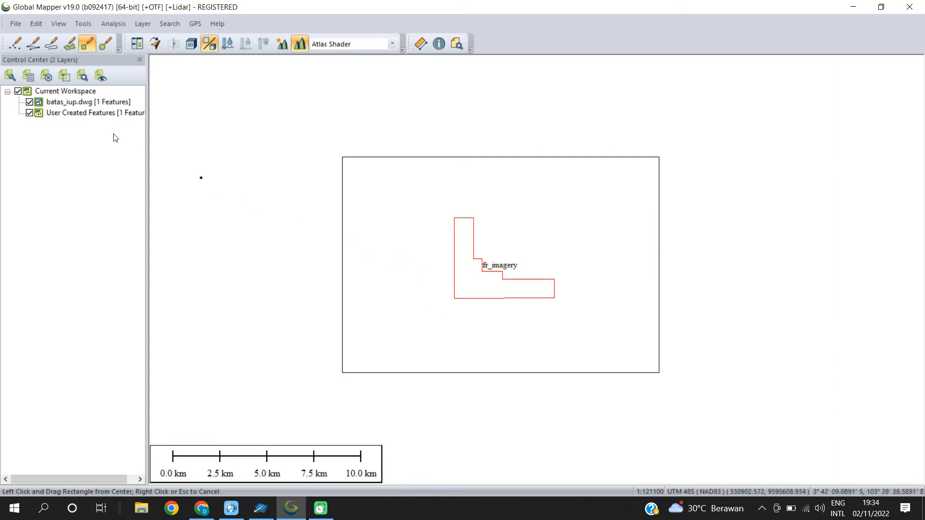
Hide the batas_iup.dwg layer and select the fr_imagery rectangle with the Feature Info tool.
{"action": "left_click", "coordinate": [31, 102]}
{"action": "left_click", "coordinate": [439, 43]}
{"action": "left_click", "coordinate": [433, 251]}
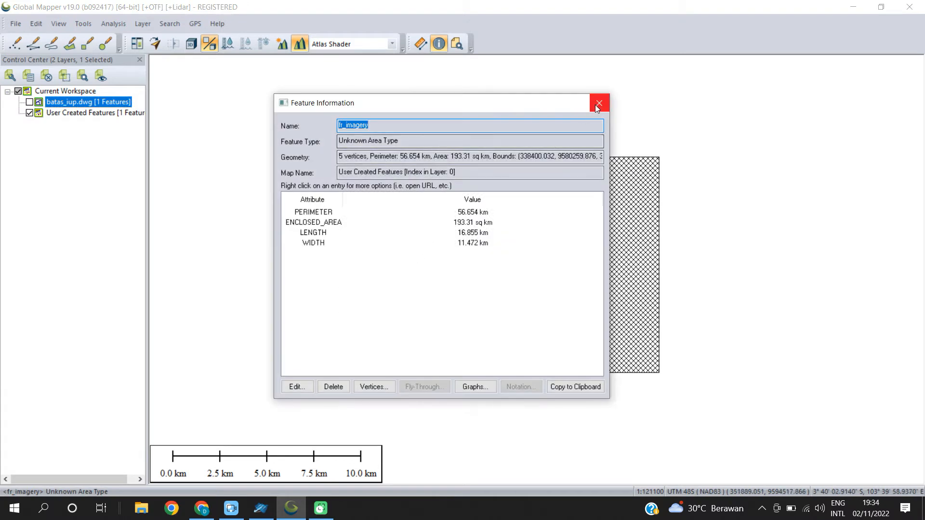
{"action": "left_click", "coordinate": [596, 101]}
Download the World Imagery online source, limited to the currently selected polygon.
{"action": "left_click", "coordinate": [16, 24]}
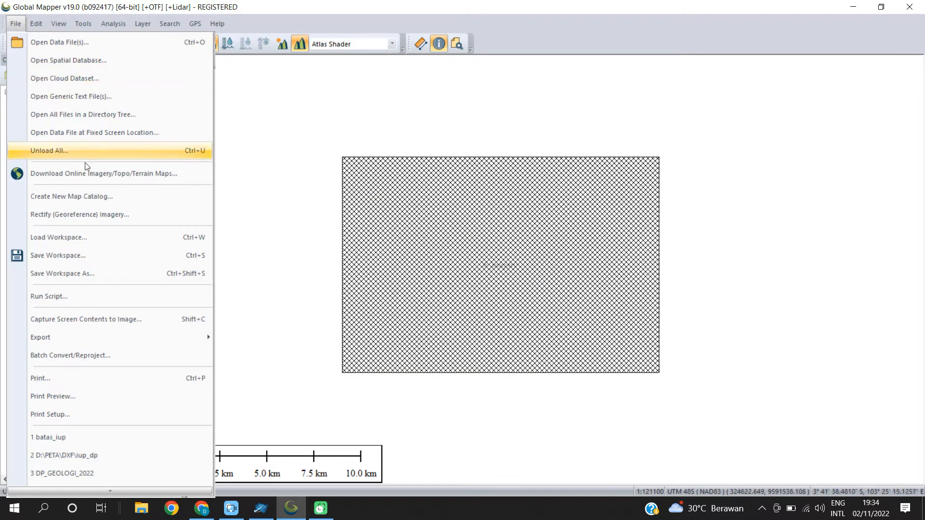
{"action": "left_click", "coordinate": [93, 177]}
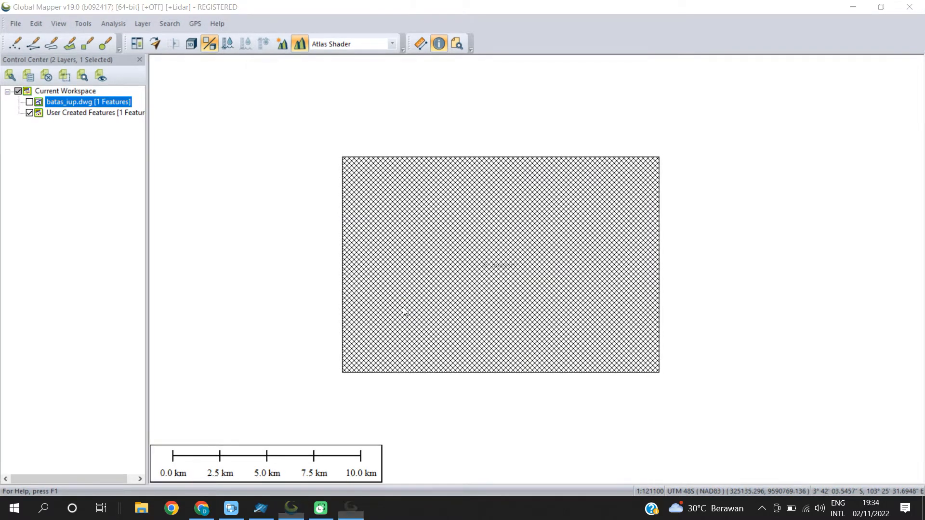
{"action": "left_click", "coordinate": [309, 158]}
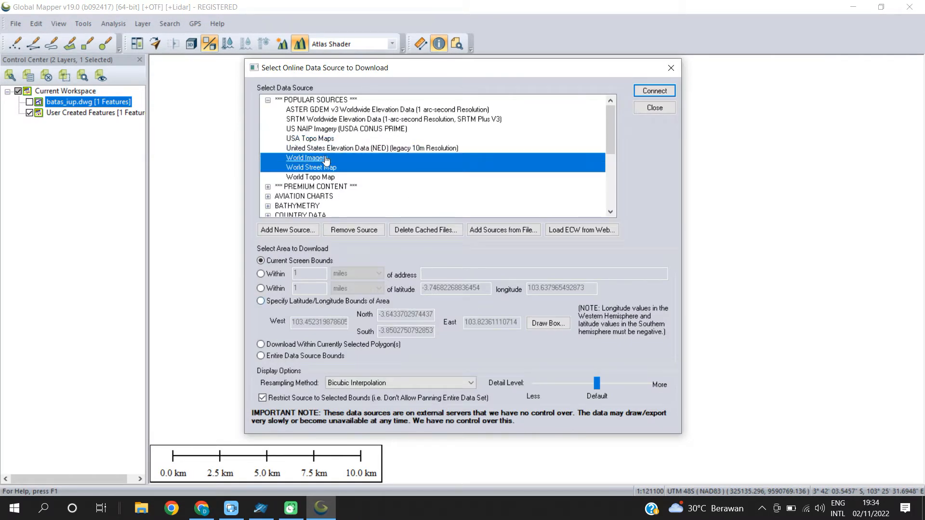
{"action": "left_click", "coordinate": [372, 345]}
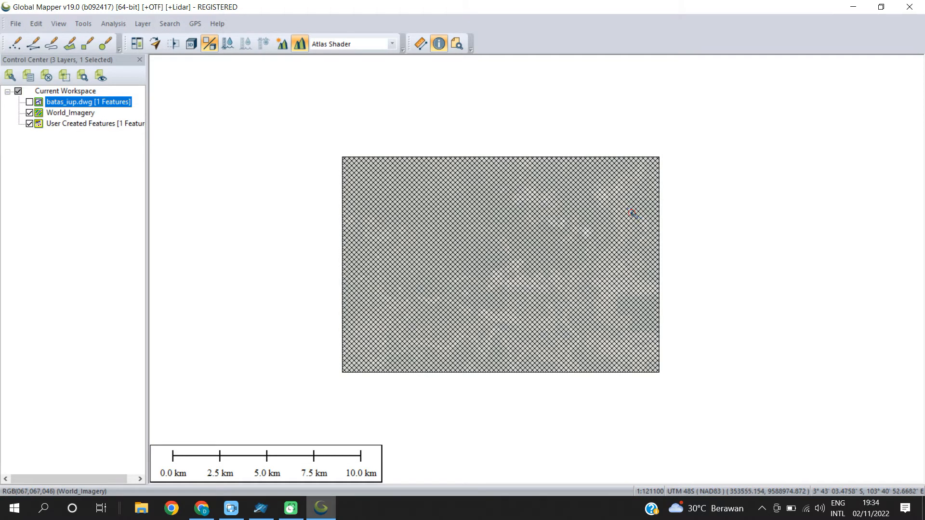
Start a raster export in JPG format with a sample spacing of 3 meters on both the X and Y axes.
{"action": "left_click", "coordinate": [16, 24]}
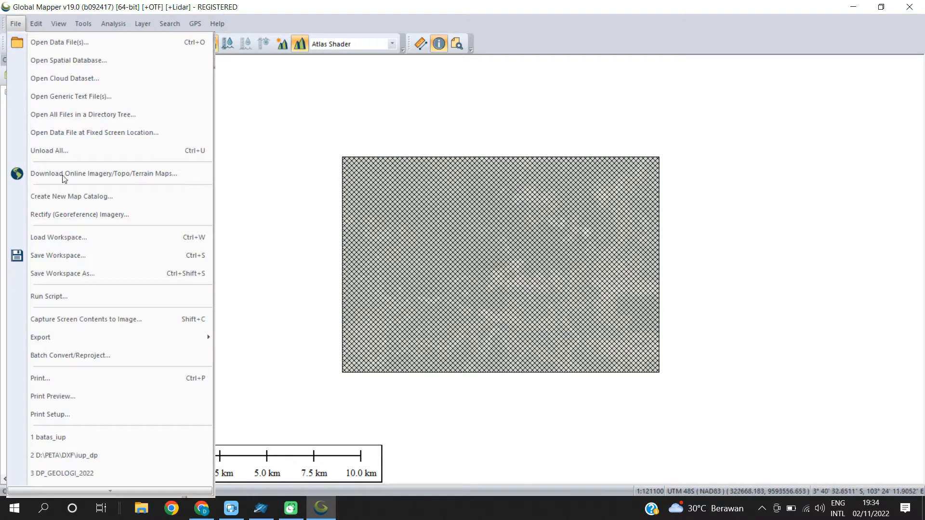
{"action": "mouse_move", "coordinate": [122, 339]}
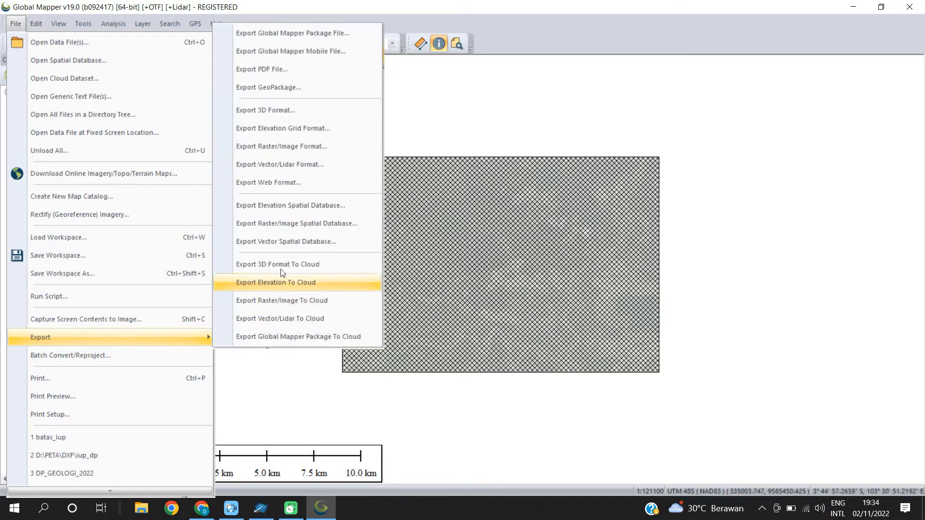
{"action": "left_click", "coordinate": [315, 147]}
{"action": "left_click", "coordinate": [436, 299]}
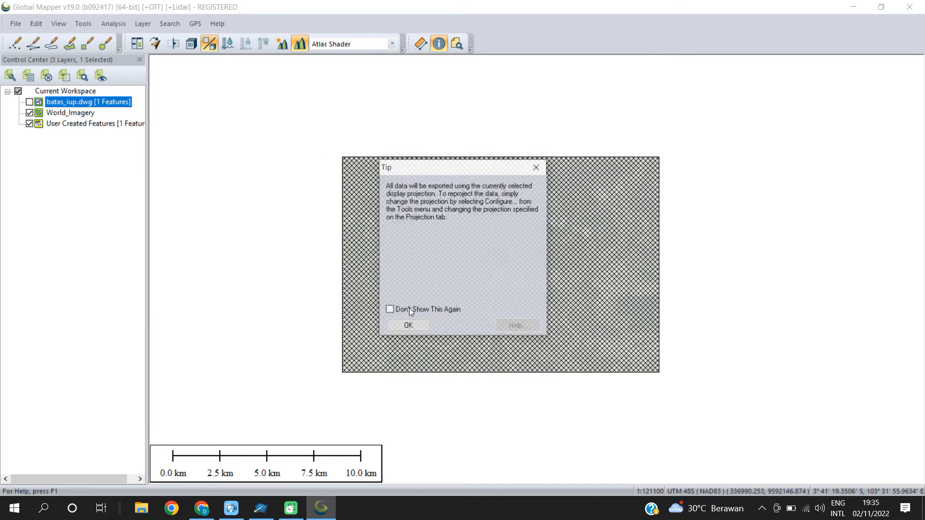
{"action": "left_click", "coordinate": [414, 326]}
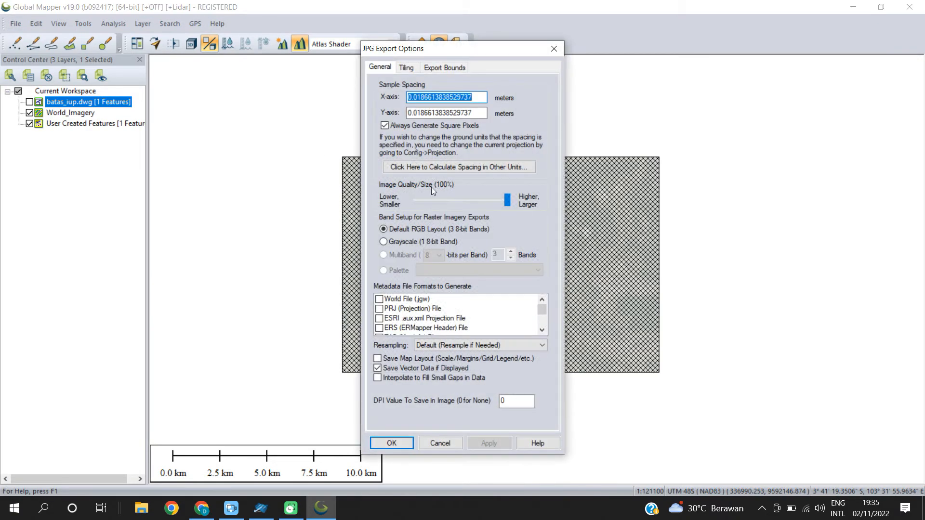
{"action": "type", "text": "3"}
{"action": "double_click", "coordinate": [448, 117]}
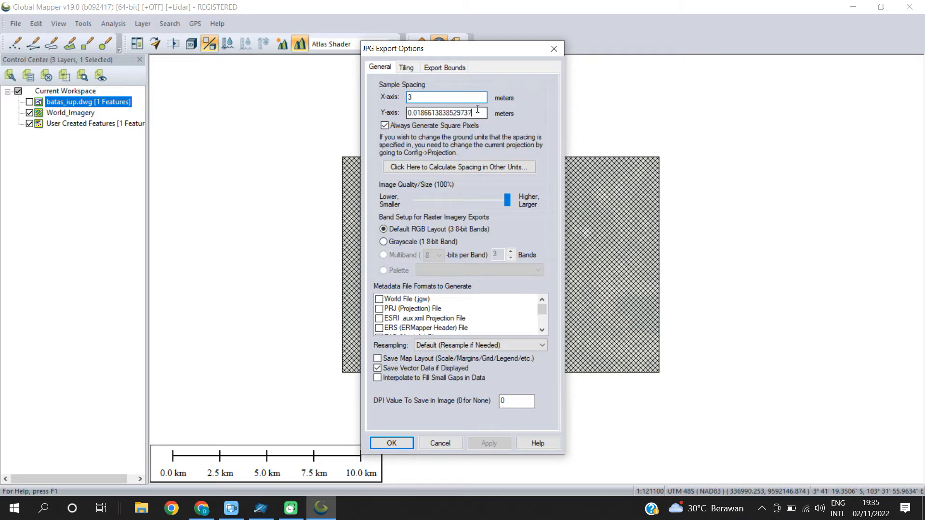
{"action": "type", "text": "3"}
Crop the JPG export to the selected area feature and accept the export options.
{"action": "left_click", "coordinate": [445, 68]}
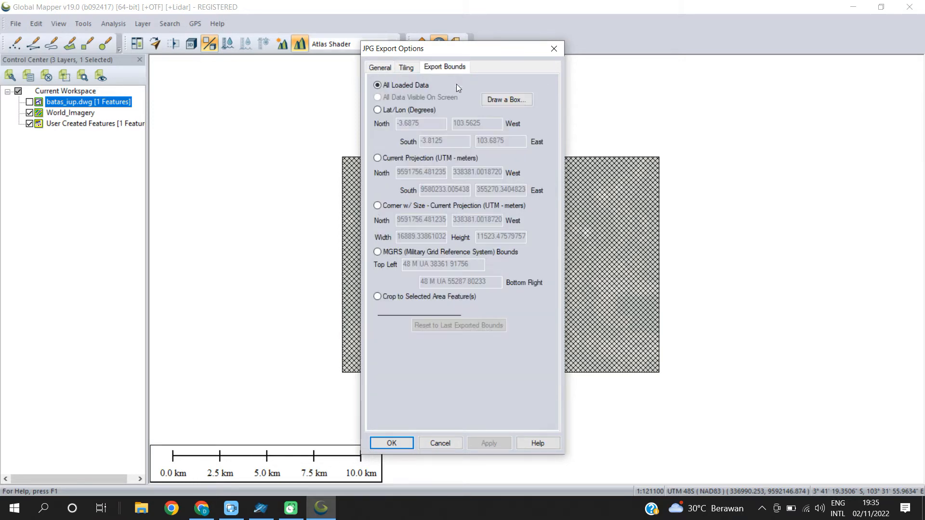
{"action": "left_click", "coordinate": [423, 300]}
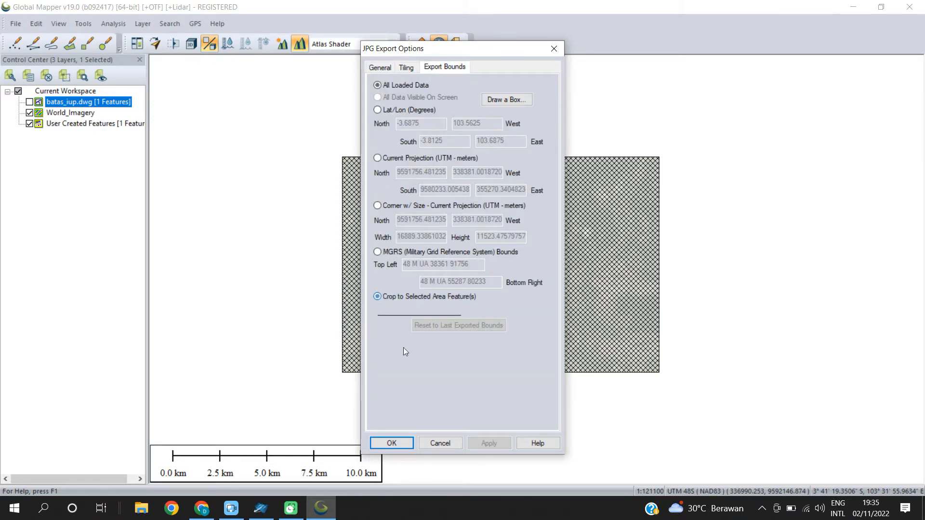
{"action": "left_click", "coordinate": [392, 442]}
Save the exported JPG as imagery_lahat in the textures folder of Coal_Project.
{"action": "left_click", "coordinate": [496, 108]}
{"action": "scroll", "coordinate": [465, 232], "scroll_direction": "down", "scroll_amount": 3}
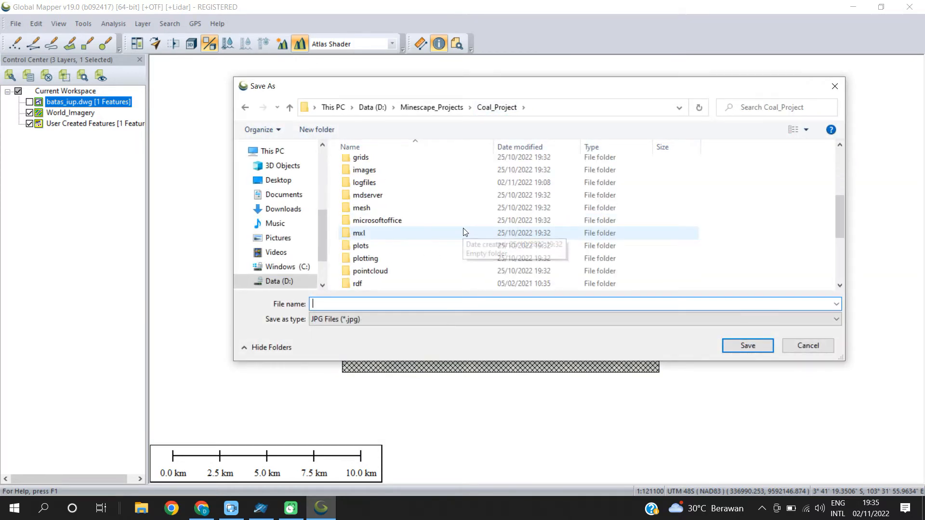
{"action": "scroll", "coordinate": [424, 260], "scroll_direction": "down", "scroll_amount": 3}
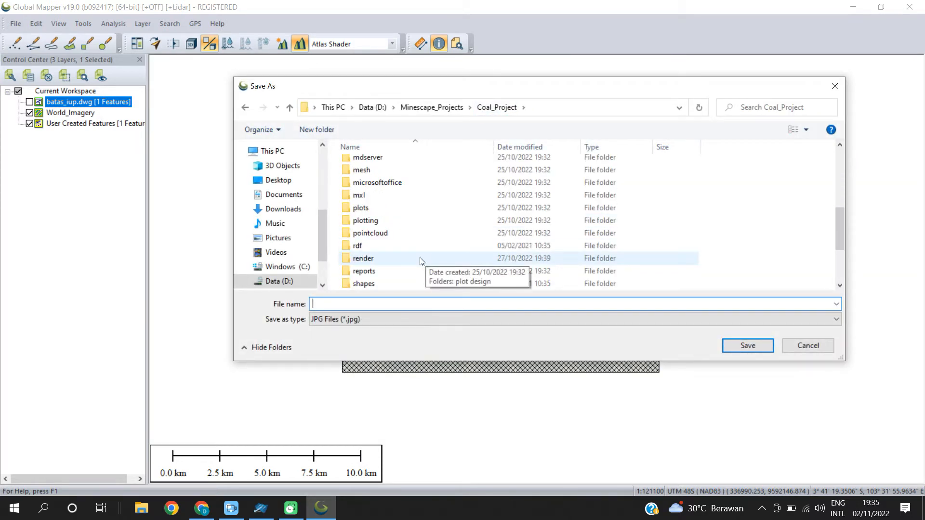
{"action": "double_click", "coordinate": [359, 271]}
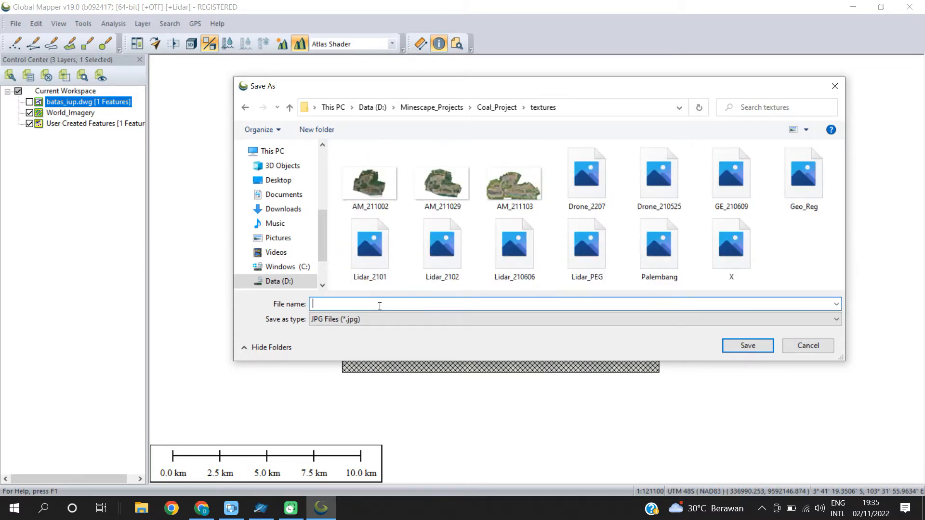
{"action": "left_click", "coordinate": [380, 307]}
{"action": "type", "text": "imager"}
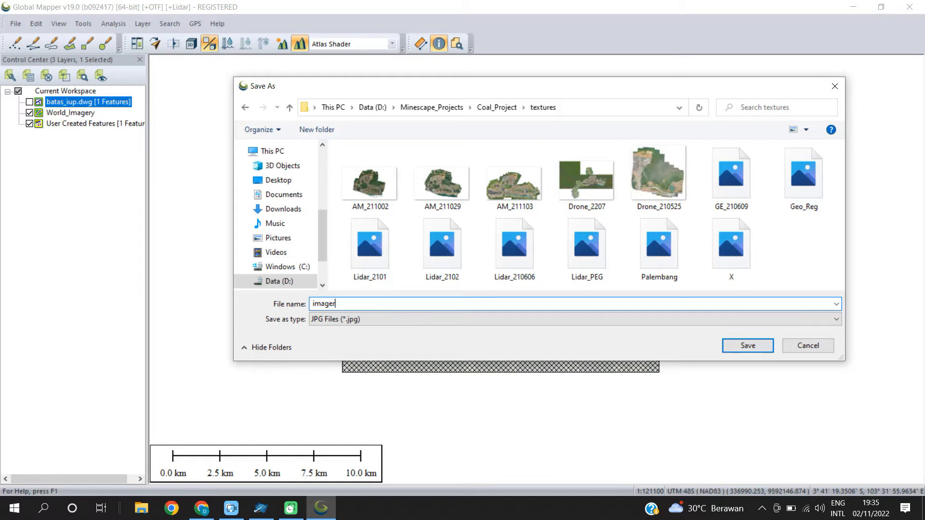
{"action": "type", "text": "y_lahat"}
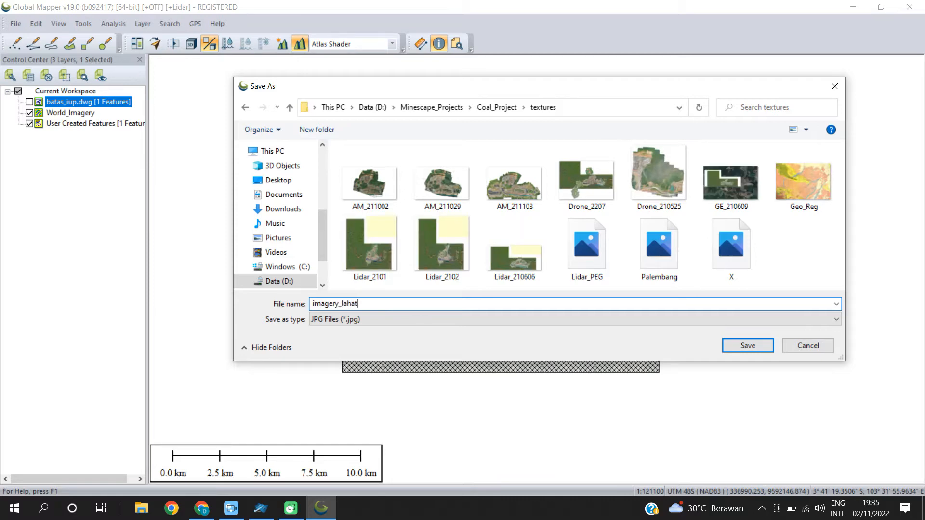
{"action": "key", "text": "Tab"}
{"action": "left_click", "coordinate": [748, 346]}
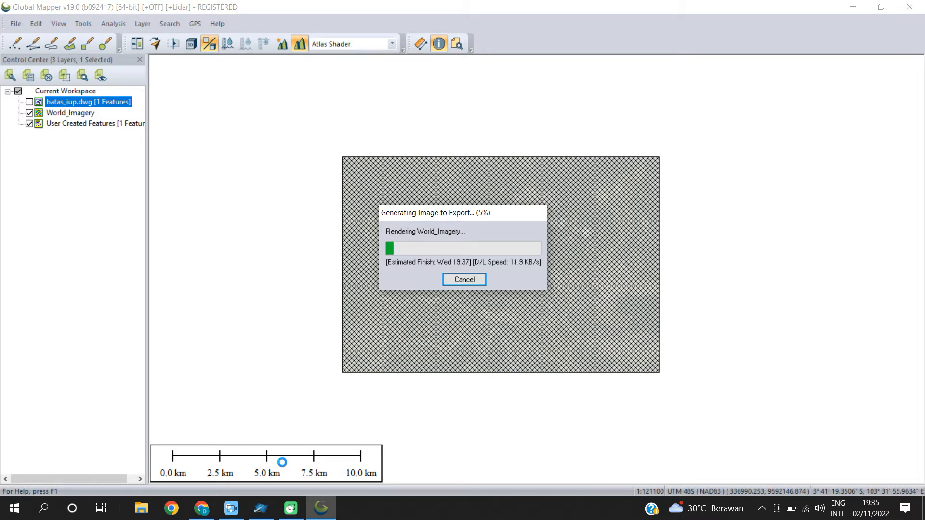
Switch to File Explorer and open the folder D:\Minescape_Projects\Coal_Project\textures.
{"action": "left_click", "coordinate": [141, 508]}
{"action": "left_click", "coordinate": [371, 390]}
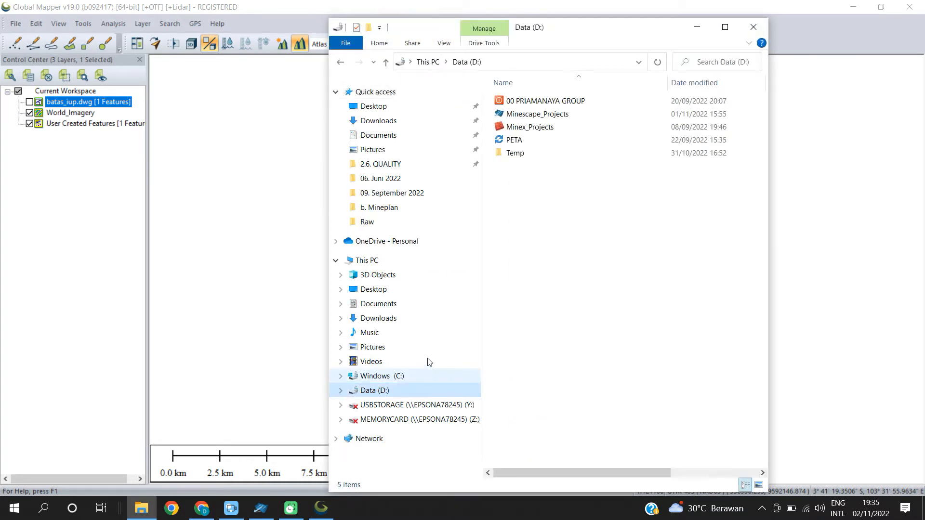
{"action": "double_click", "coordinate": [554, 115]}
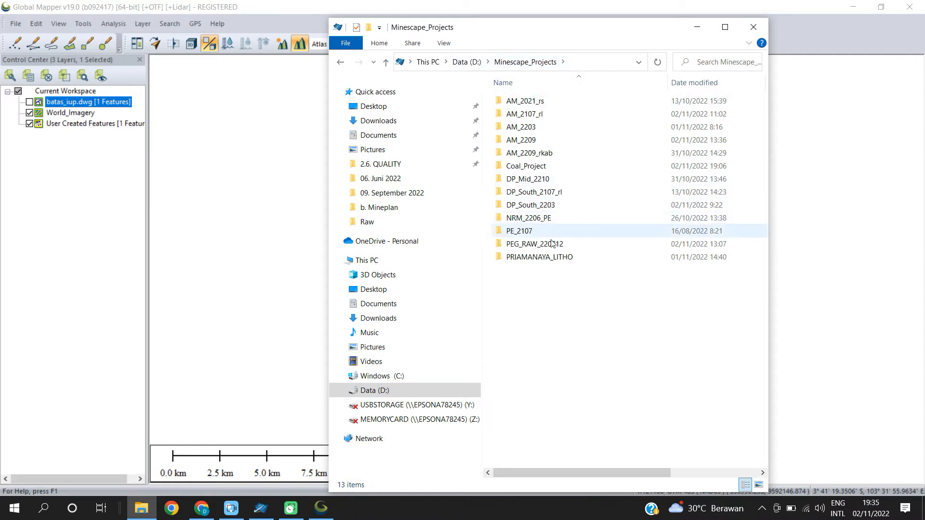
{"action": "double_click", "coordinate": [558, 169]}
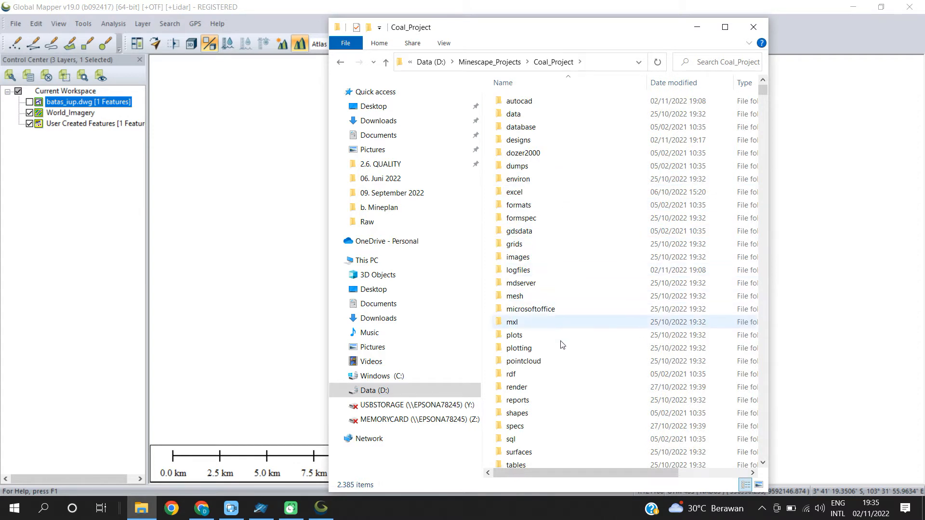
{"action": "scroll", "coordinate": [558, 308], "scroll_direction": "down", "scroll_amount": 3}
{"action": "double_click", "coordinate": [553, 371]}
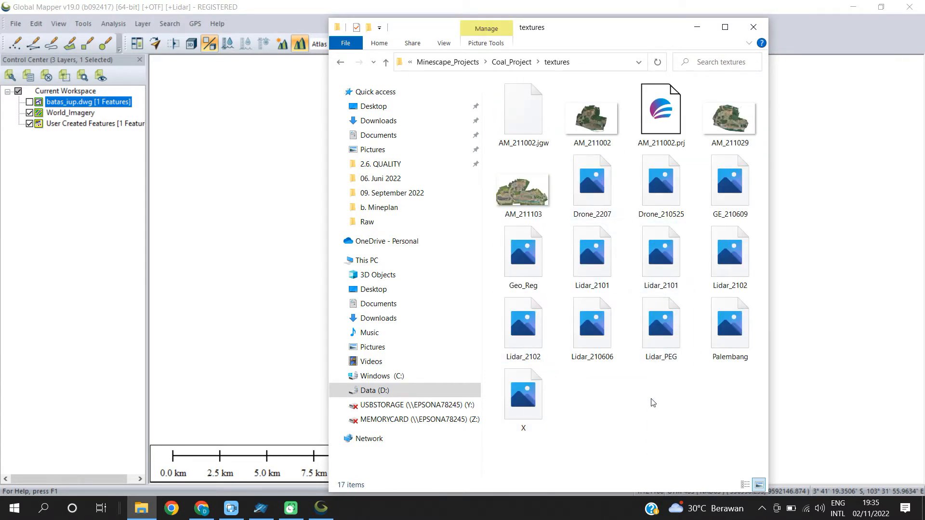
Sort the textures folder's files by date and return to Global Mapper.
{"action": "right_click", "coordinate": [653, 405]}
{"action": "mouse_move", "coordinate": [725, 249]}
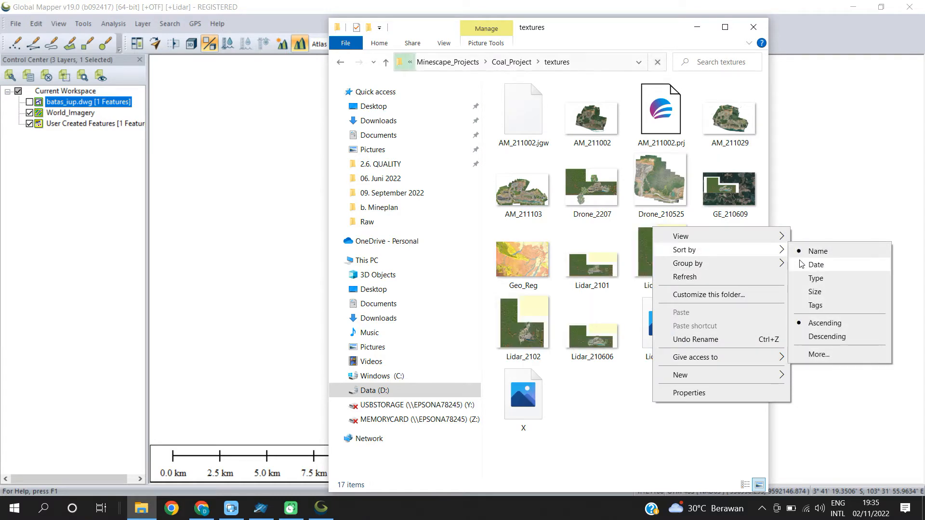
{"action": "left_click", "coordinate": [815, 264]}
{"action": "left_click", "coordinate": [697, 28]}
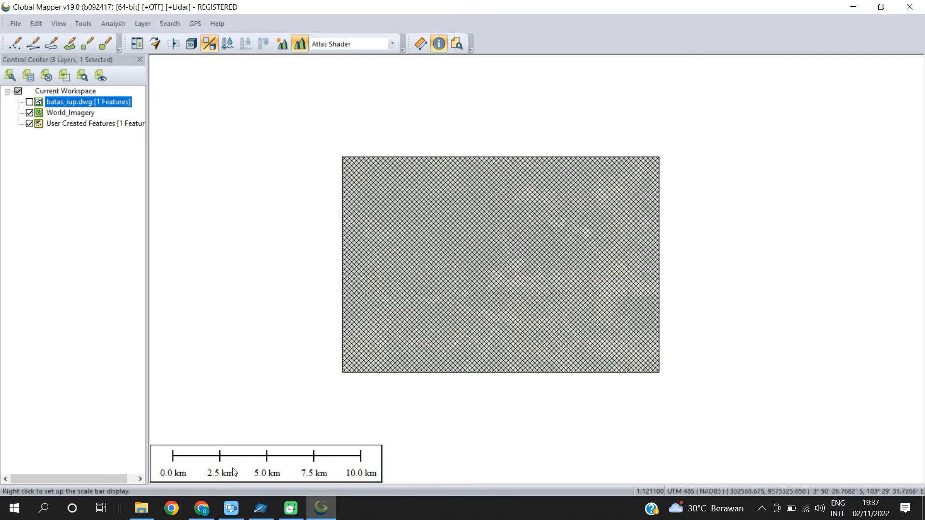
Check the textures folder in File Explorer for the exported imagery_lahat file, then return to Global Mapper.
{"action": "left_click", "coordinate": [141, 508]}
{"action": "right_click", "coordinate": [525, 121]}
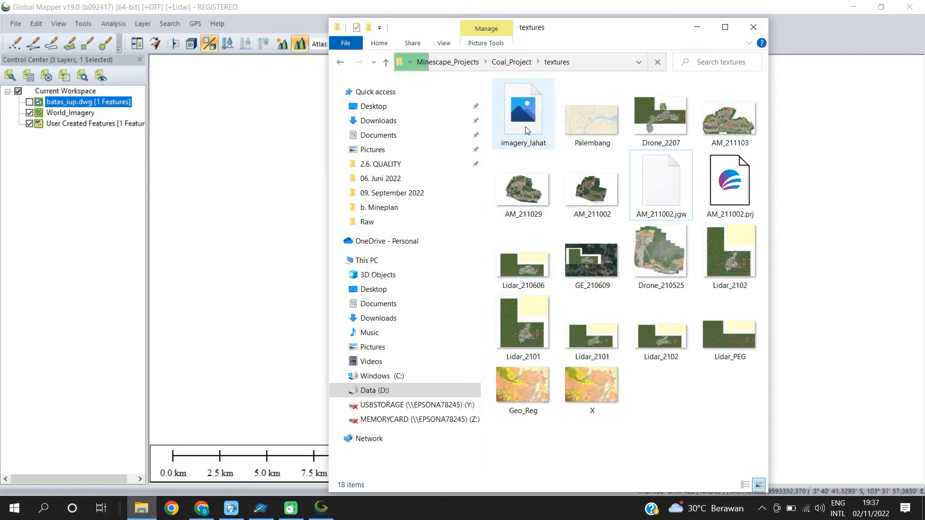
{"action": "left_click", "coordinate": [697, 28]}
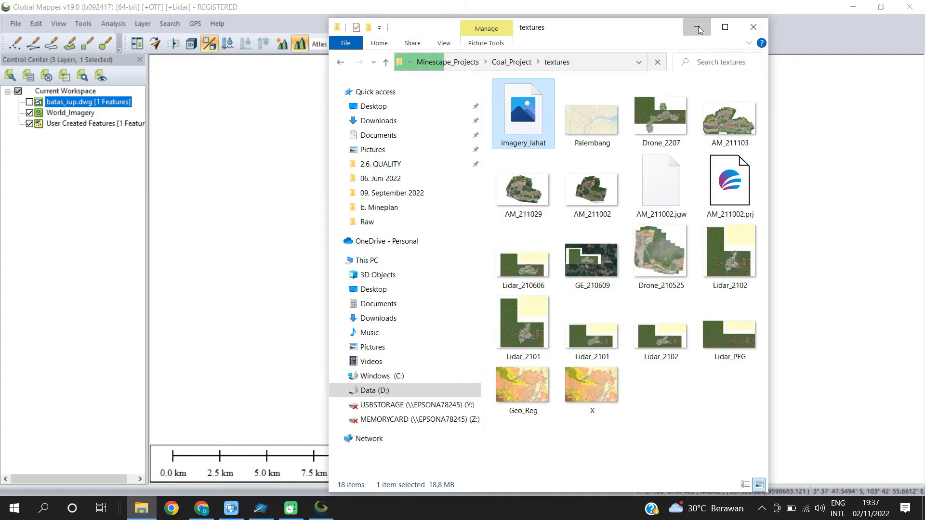
Hide the World_Imagery layer and start a vector export of the rectangle to DXF with the default options.
{"action": "left_click", "coordinate": [29, 113]}
{"action": "left_click", "coordinate": [18, 29]}
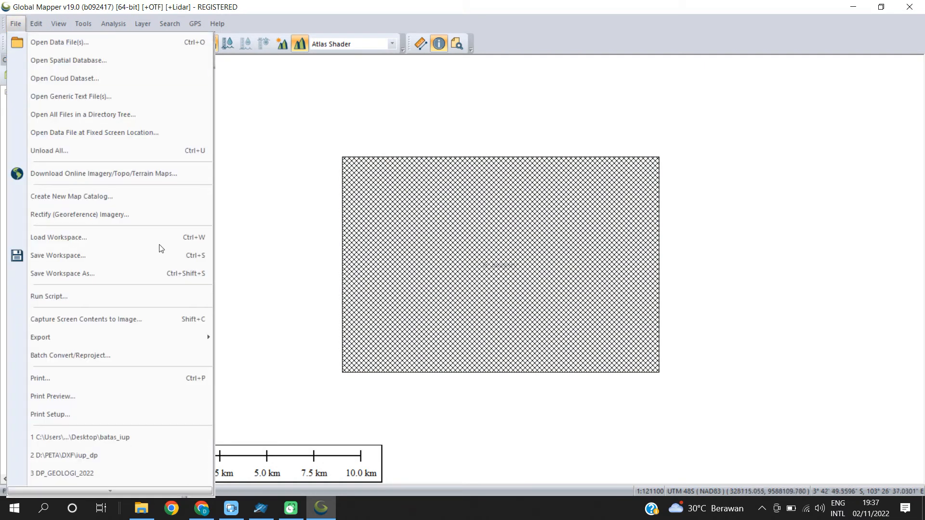
{"action": "mouse_move", "coordinate": [203, 334]}
{"action": "left_click", "coordinate": [328, 165]}
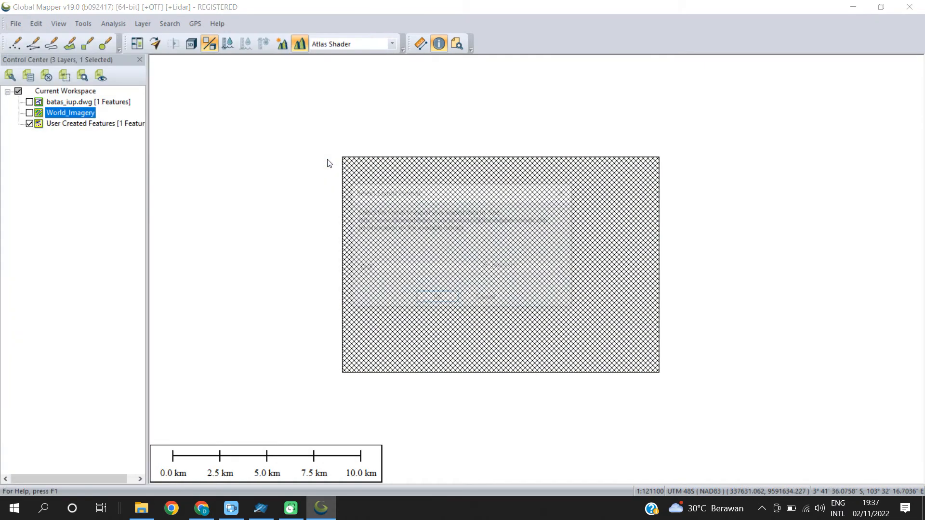
{"action": "left_click", "coordinate": [439, 302]}
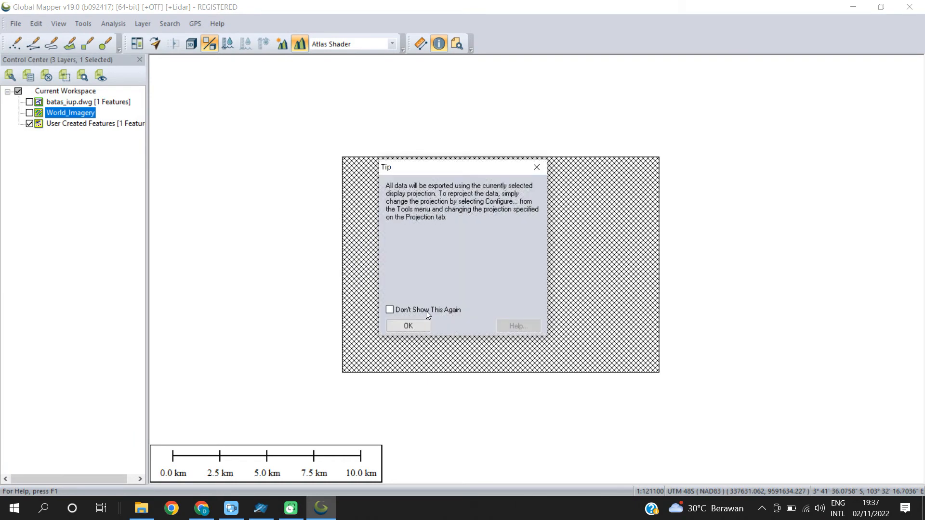
{"action": "left_click", "coordinate": [417, 325]}
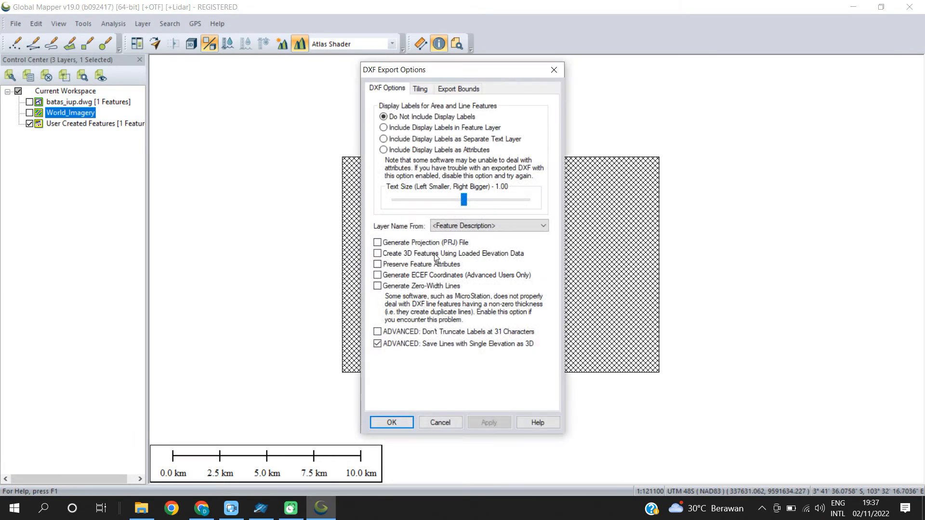
{"action": "left_click", "coordinate": [392, 423]}
Save the DXF export as fr_la in the autocad folder of Coal_Project.
{"action": "left_click", "coordinate": [494, 112]}
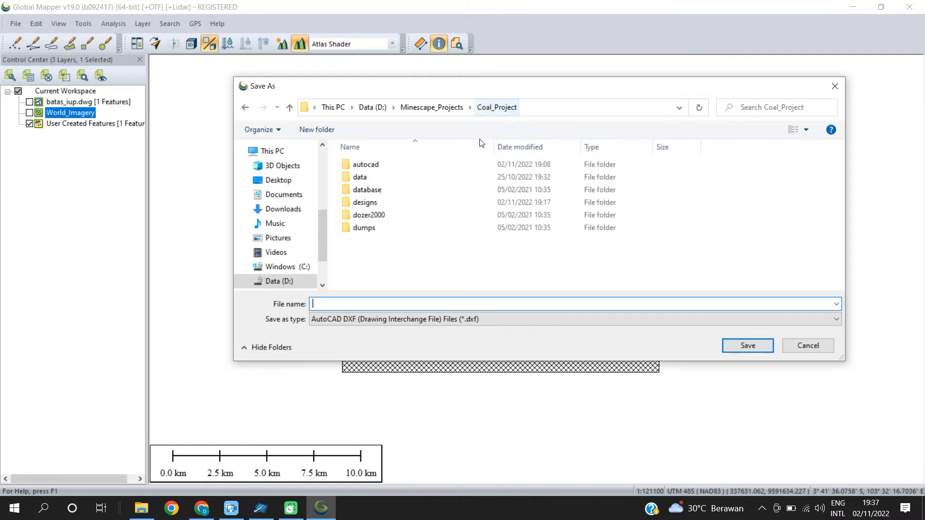
{"action": "double_click", "coordinate": [448, 167]}
{"action": "left_click", "coordinate": [404, 303]}
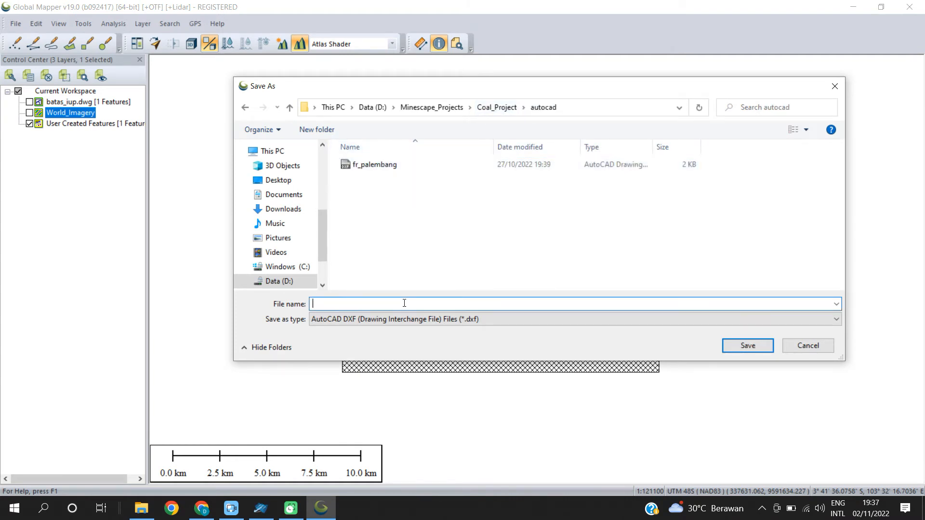
{"action": "type", "text": "fr_la"}
{"action": "left_click", "coordinate": [747, 345]}
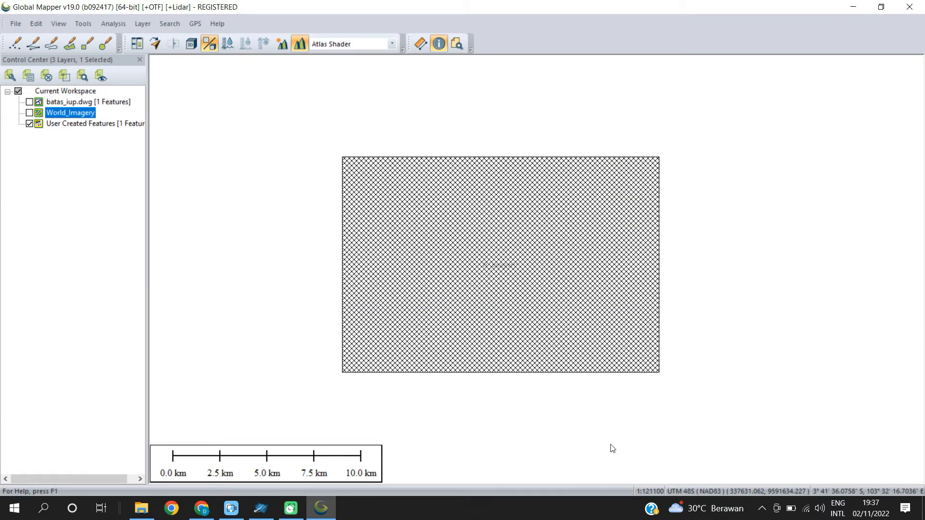
Switch to MineScape and start a DXF/DWG load into the 1_image design file with fr_lahat as the input file.
{"action": "left_click", "coordinate": [261, 509]}
{"action": "right_click", "coordinate": [59, 203]}
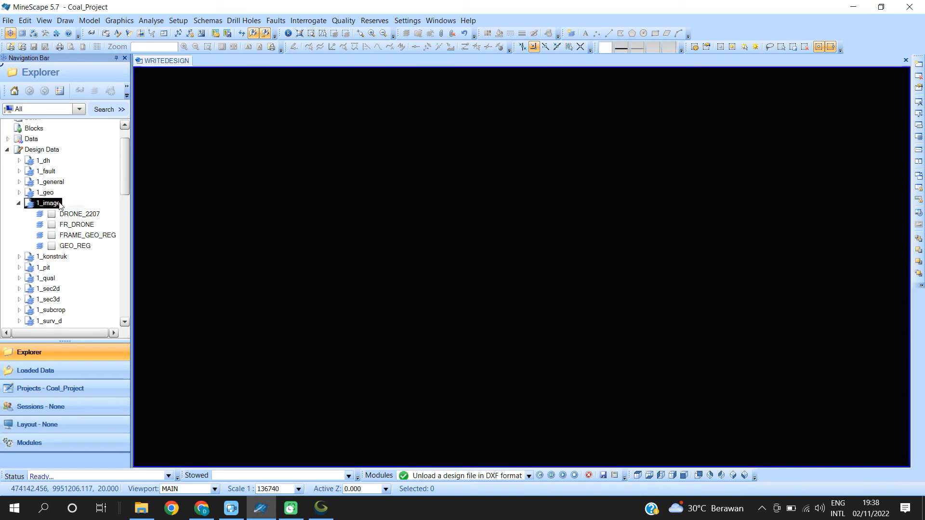
{"action": "left_click", "coordinate": [93, 320]}
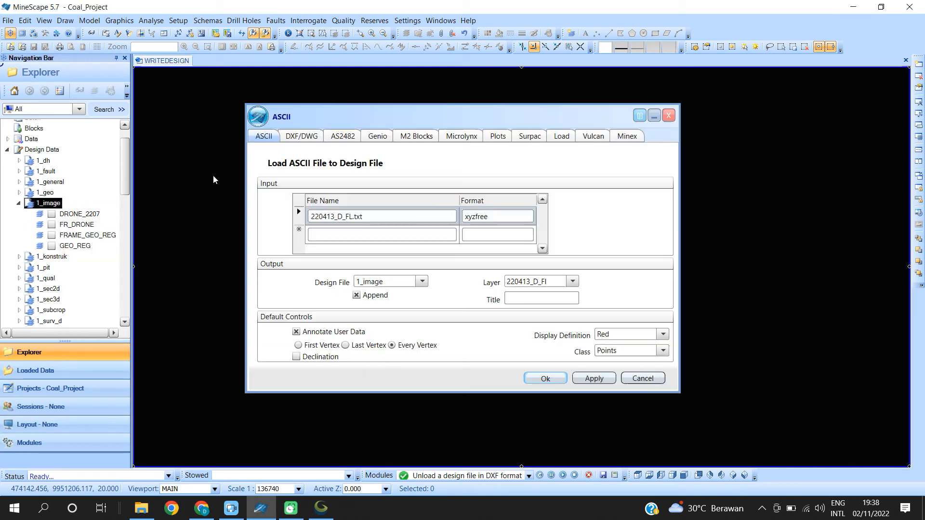
{"action": "left_click", "coordinate": [302, 136]}
{"action": "left_click", "coordinate": [391, 205]}
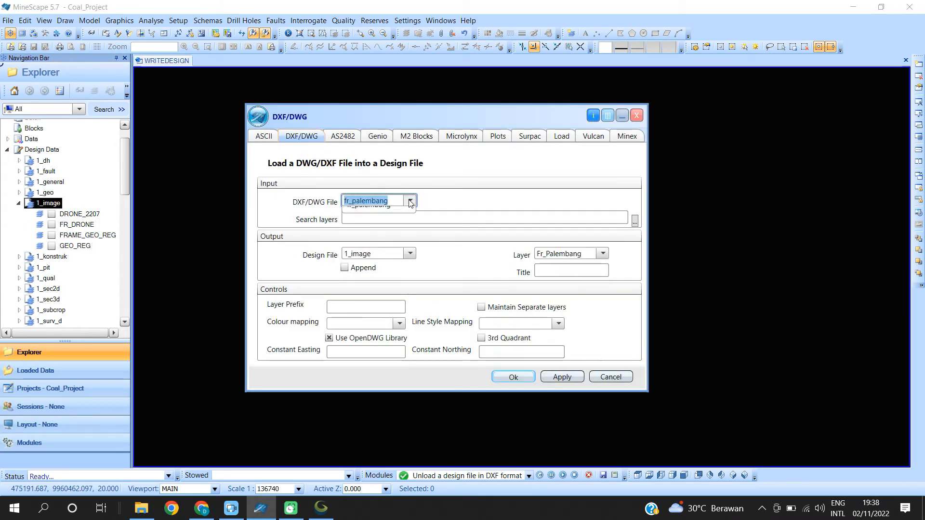
{"action": "left_click", "coordinate": [366, 211]}
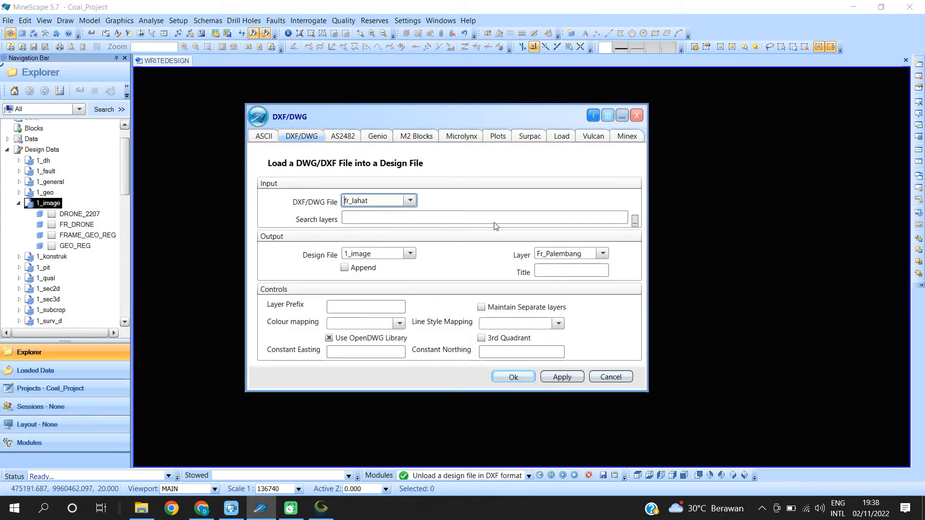
Name the output layer fr_lahat, matching the input file, and load the frame into the design file.
{"action": "double_click", "coordinate": [367, 199]}
{"action": "key", "text": "ctrl+c"}
{"action": "left_click", "coordinate": [537, 254]}
{"action": "key", "text": "ctrl+v"}
{"action": "left_click", "coordinate": [514, 376]}
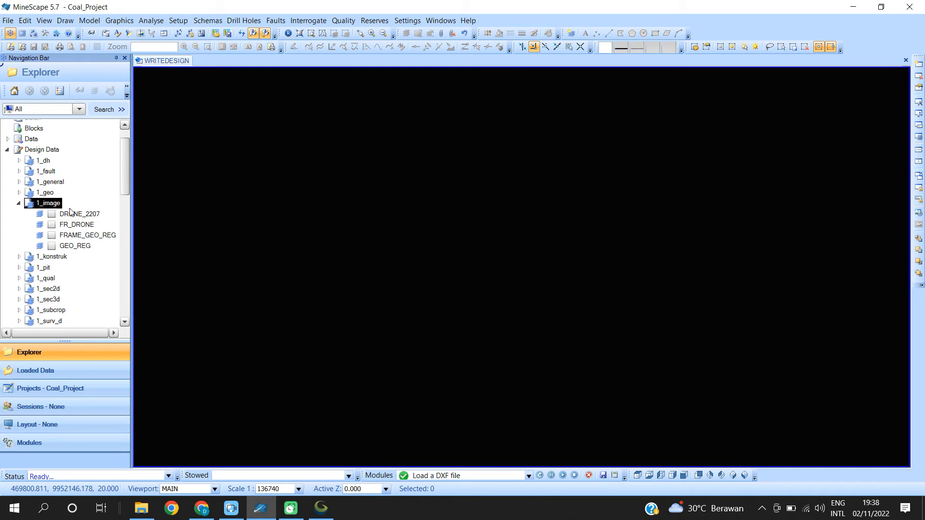
Display the FR_LAHAT layer of 1_image and open it for editing.
{"action": "left_click", "coordinate": [52, 235]}
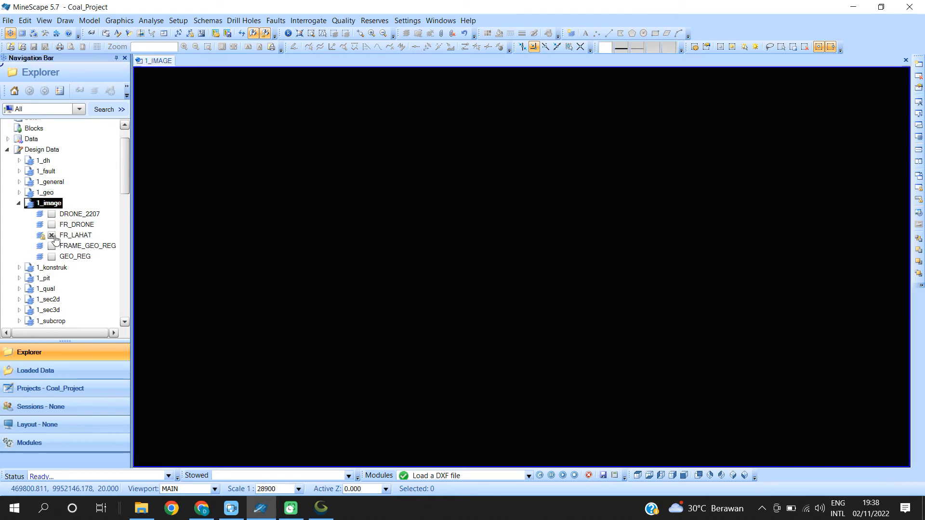
{"action": "right_click", "coordinate": [84, 238]}
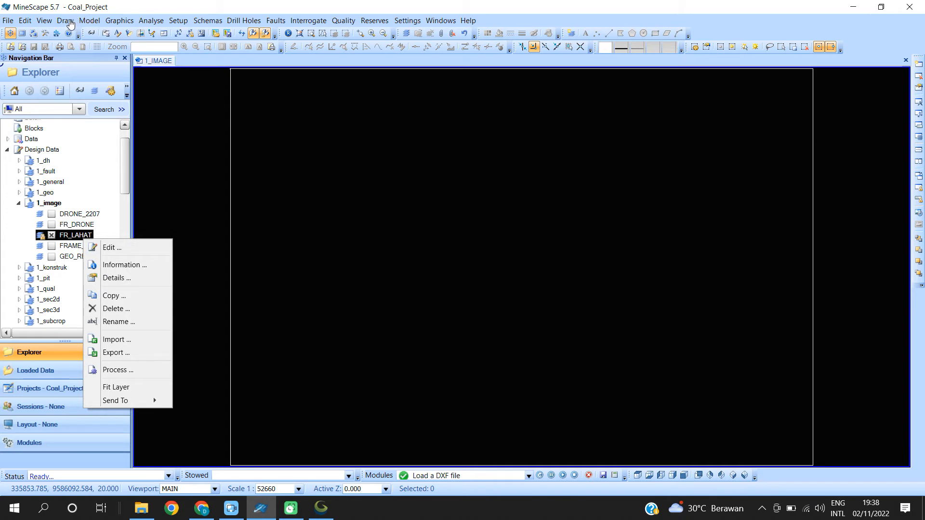
{"action": "left_click", "coordinate": [72, 25]}
{"action": "left_click", "coordinate": [72, 24]}
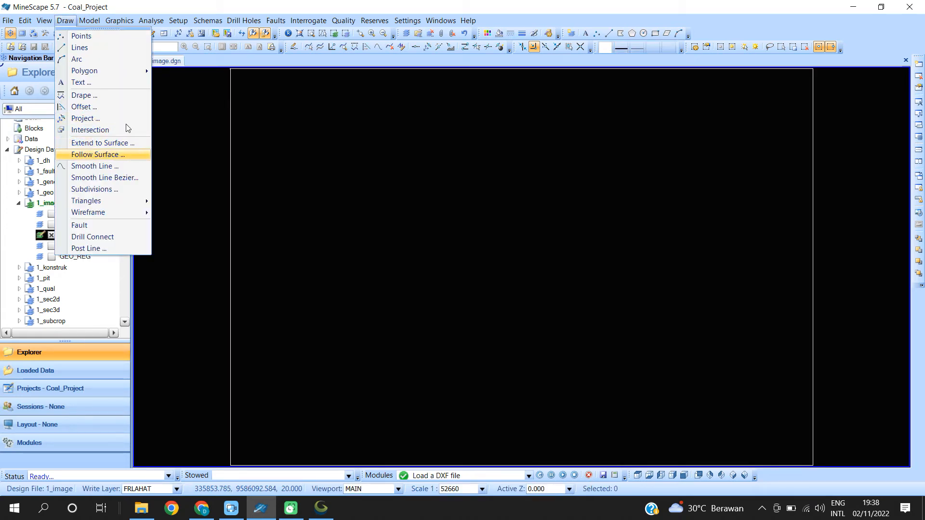
Start the photo import and choose imagery_lahat as the image file.
{"action": "mouse_move", "coordinate": [44, 20]}
{"action": "left_click", "coordinate": [110, 204]}
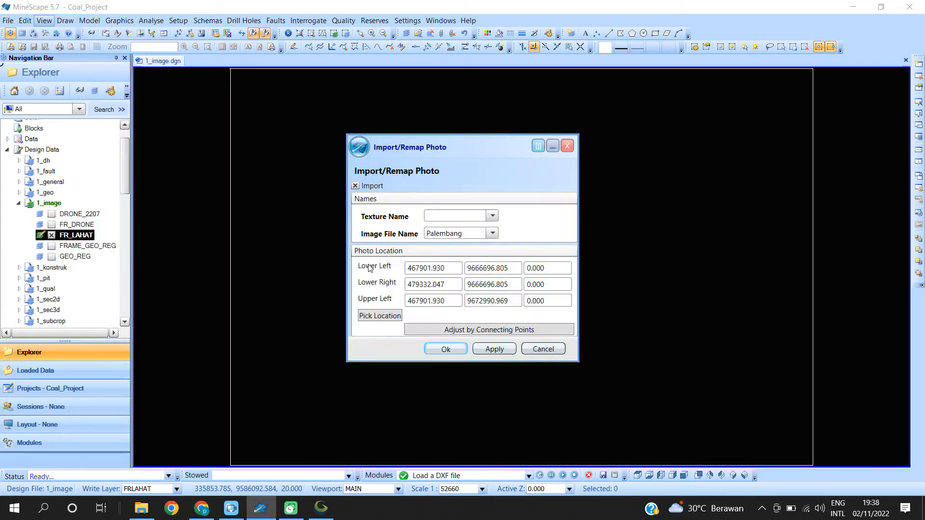
{"action": "left_click", "coordinate": [492, 216]}
{"action": "scroll", "coordinate": [470, 283], "scroll_direction": "down", "scroll_amount": 4}
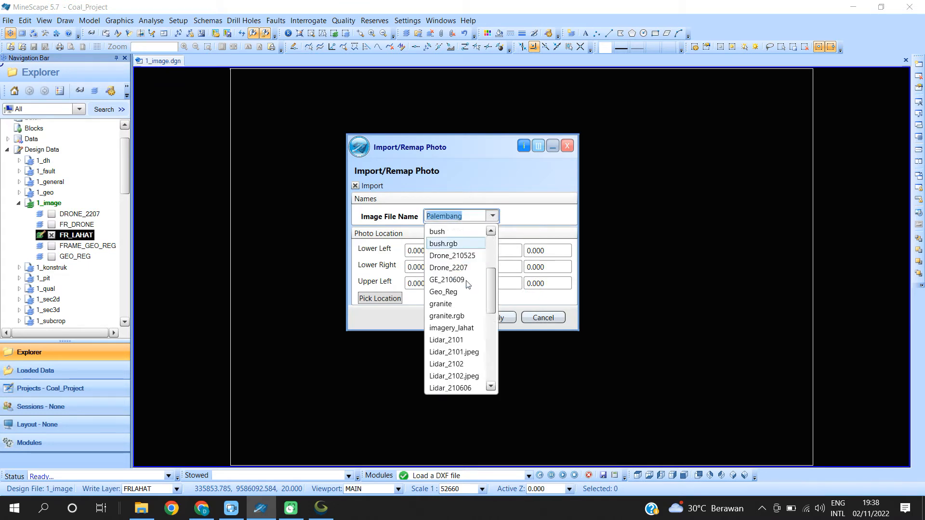
{"action": "left_click", "coordinate": [463, 292]}
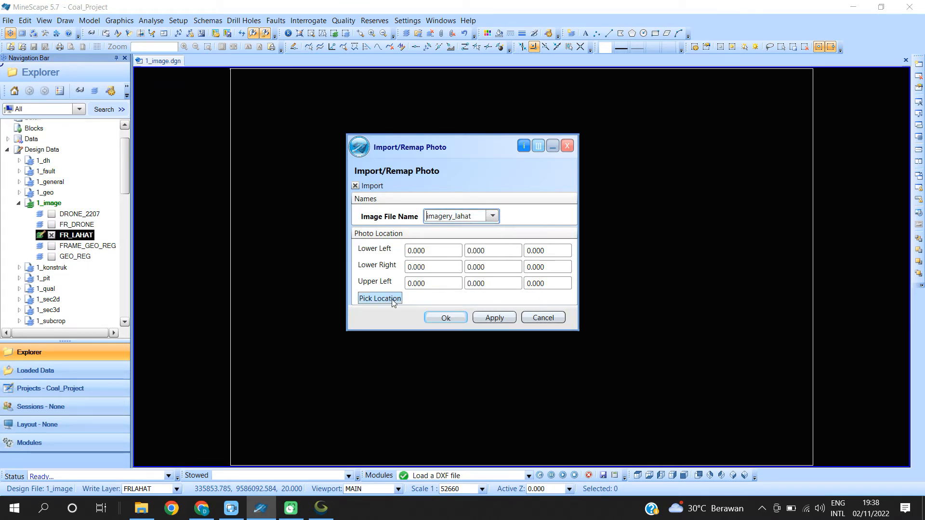
Pick the frame's lower-left, lower-right and upper-left corners as the photo location and import the image.
{"action": "left_click", "coordinate": [393, 299]}
{"action": "left_click", "coordinate": [331, 359]}
{"action": "left_click", "coordinate": [526, 360]}
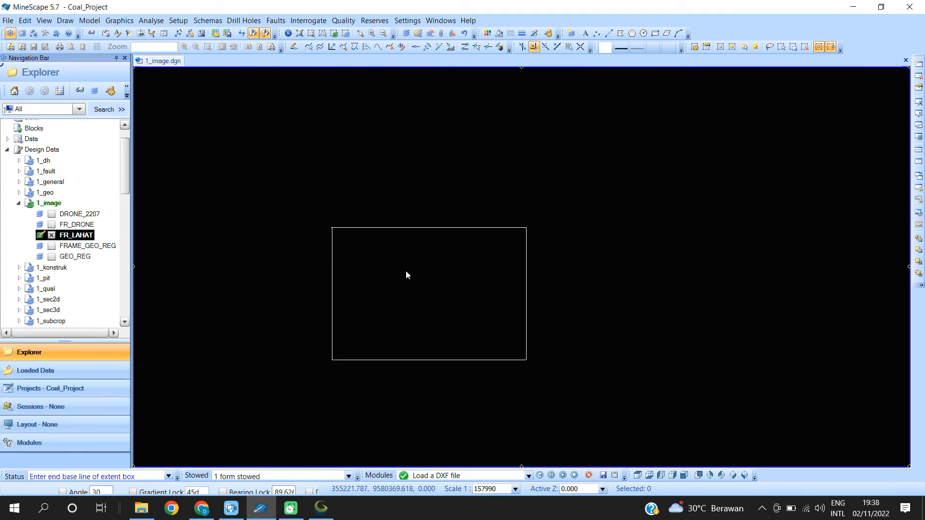
{"action": "left_click", "coordinate": [332, 230]}
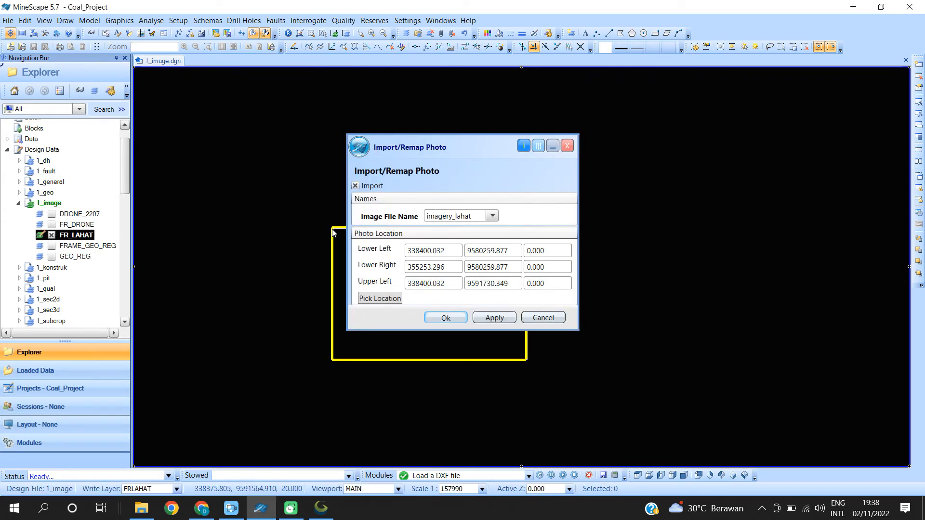
{"action": "left_click", "coordinate": [453, 317]}
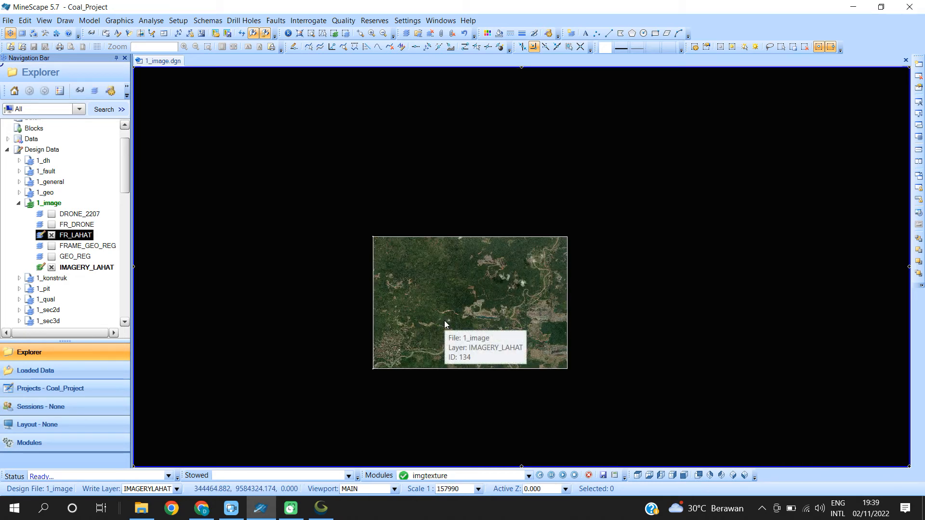
Hide the FR_LAHAT layer and set the Z coordinate of every vertex of the imagery polygon to -500.
{"action": "scroll", "coordinate": [446, 320], "scroll_direction": "up", "scroll_amount": 3}
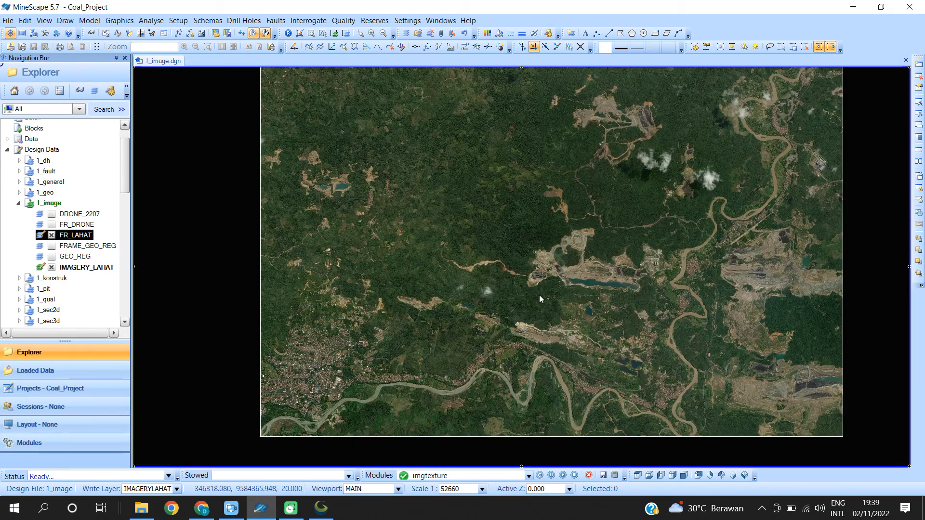
{"action": "left_click", "coordinate": [52, 235]}
{"action": "left_click", "coordinate": [367, 302]}
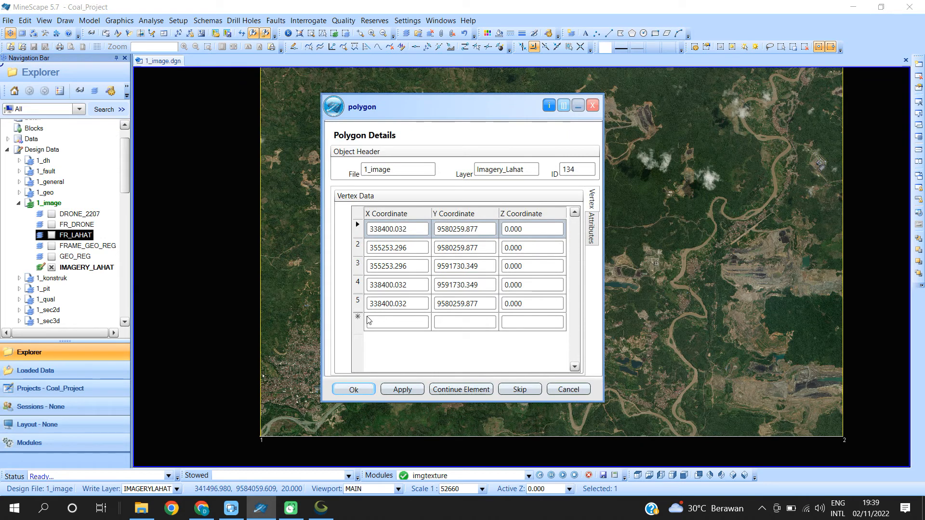
{"action": "left_click", "coordinate": [523, 230]}
{"action": "right_click", "coordinate": [526, 230]}
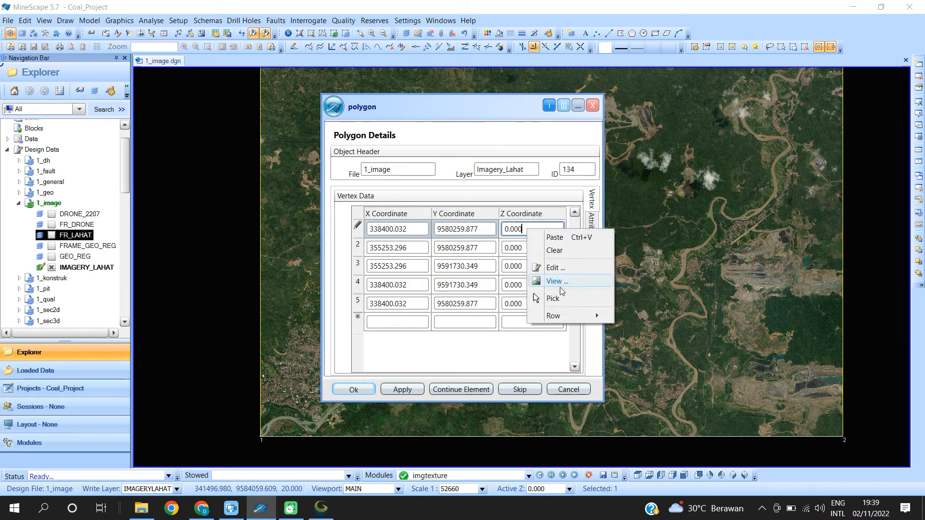
{"action": "mouse_move", "coordinate": [568, 314]}
{"action": "left_click", "coordinate": [636, 317]}
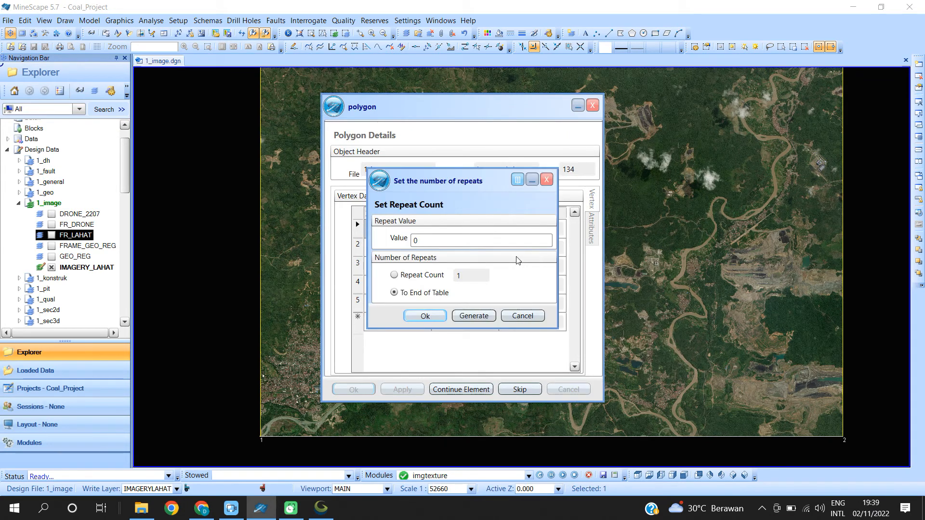
{"action": "left_click_drag", "start_coordinate": [461, 242], "coordinate": [368, 237]}
{"action": "type", "text": "-500"}
{"action": "left_click", "coordinate": [424, 317]}
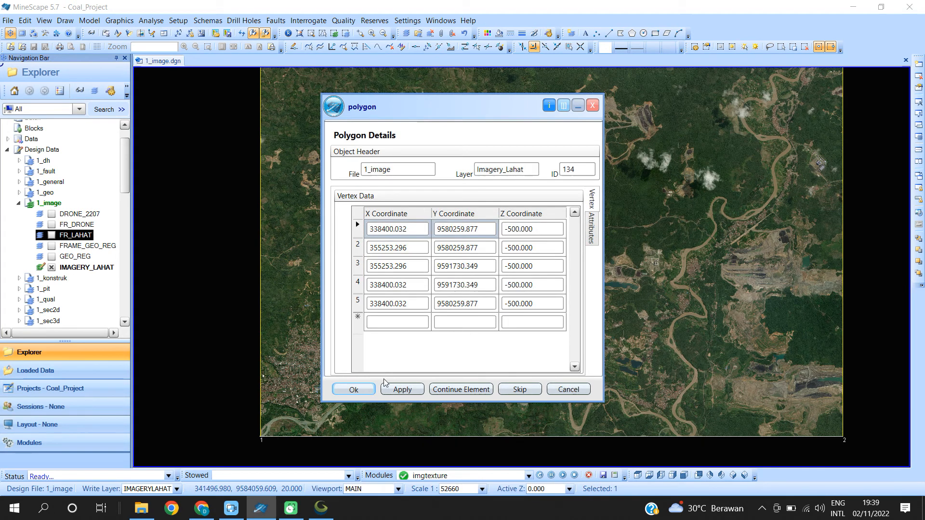
{"action": "left_click", "coordinate": [354, 389]}
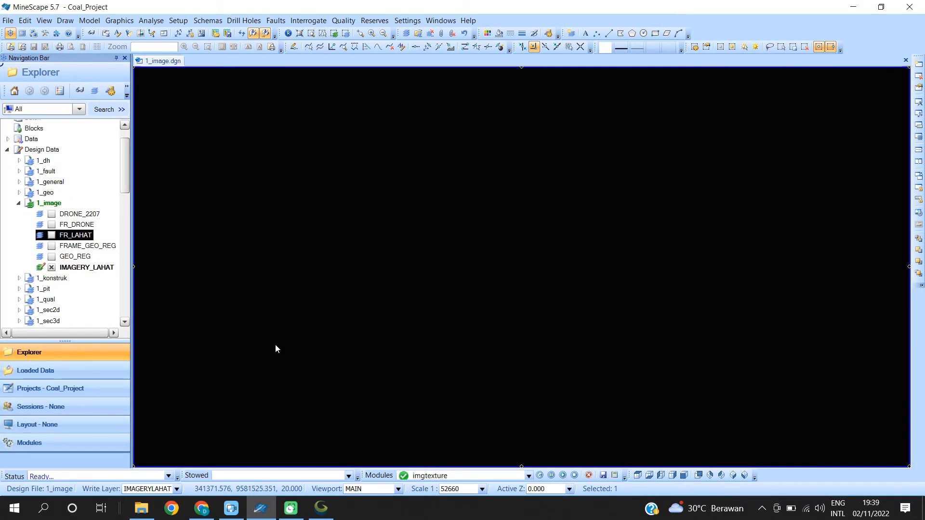
Reload the IMAGERY_LAHAT layer and display the IUP_DP boundary layer from 1_general over it.
{"action": "left_click", "coordinate": [51, 268]}
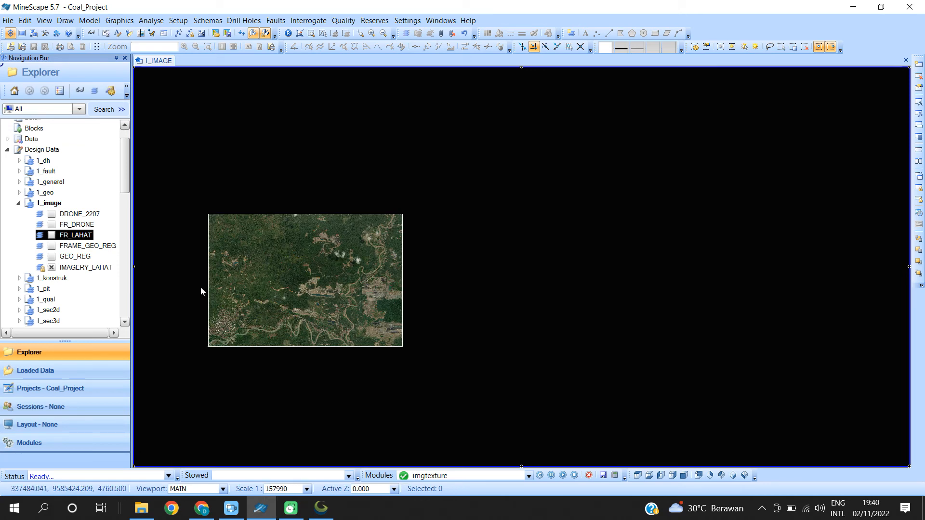
{"action": "scroll", "coordinate": [352, 273], "scroll_direction": "up", "scroll_amount": 1}
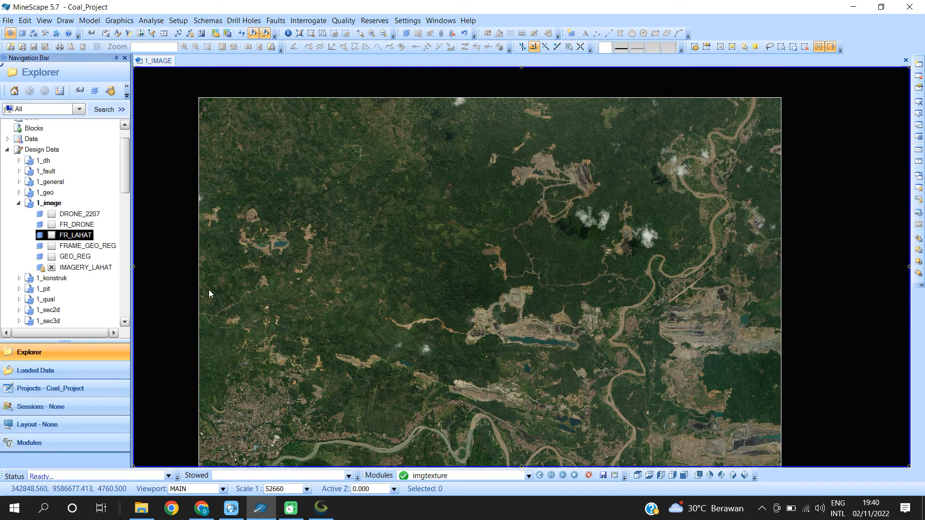
{"action": "left_click", "coordinate": [20, 204]}
{"action": "left_click", "coordinate": [19, 181]}
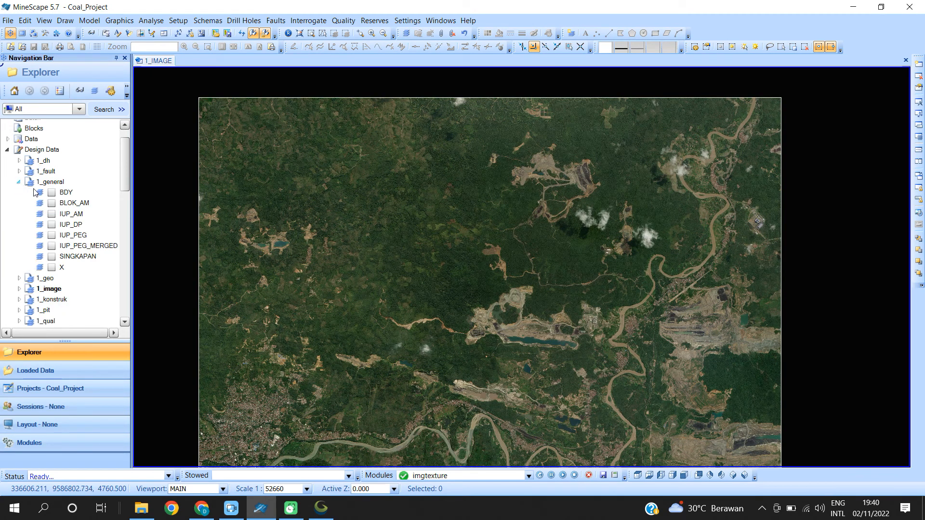
{"action": "left_click", "coordinate": [51, 225]}
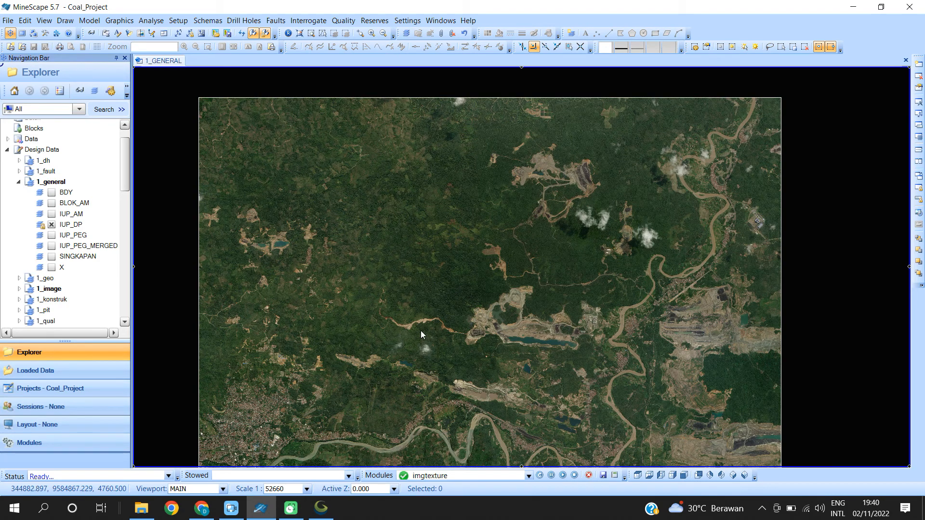
Examine the imagery of the pit lake and mine workings inside and just north of the IUP_DP boundary.
{"action": "scroll", "coordinate": [505, 348], "scroll_direction": "up", "scroll_amount": 2}
{"action": "left_click_drag", "start_coordinate": [286, 244], "coordinate": [324, 249]}
{"action": "left_click_drag", "start_coordinate": [661, 374], "coordinate": [434, 339]}
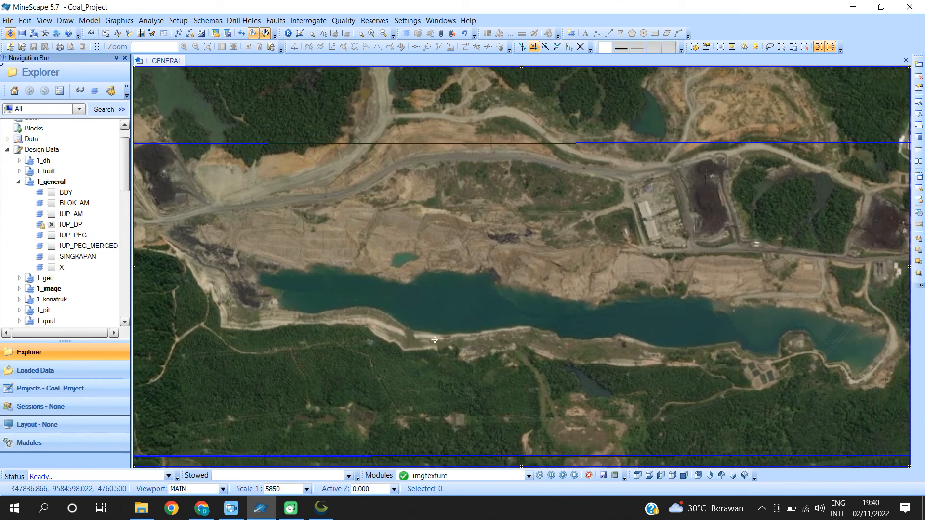
{"action": "left_click_drag", "start_coordinate": [771, 271], "coordinate": [667, 369]}
{"action": "scroll", "coordinate": [644, 288], "scroll_direction": "down", "scroll_amount": 1}
{"action": "scroll", "coordinate": [537, 251], "scroll_direction": "up", "scroll_amount": 1}
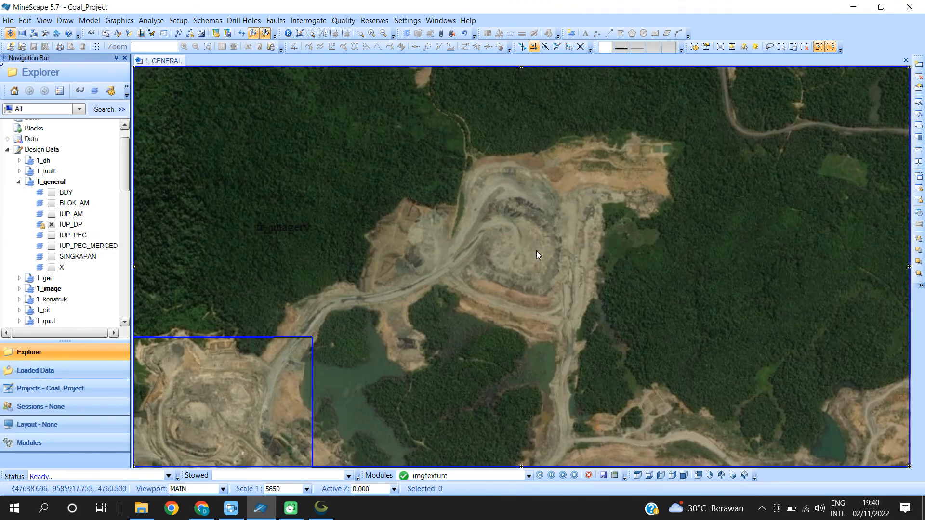
{"action": "scroll", "coordinate": [525, 250], "scroll_direction": "down", "scroll_amount": 1}
{"action": "left_click_drag", "start_coordinate": [548, 389], "coordinate": [579, 215]}
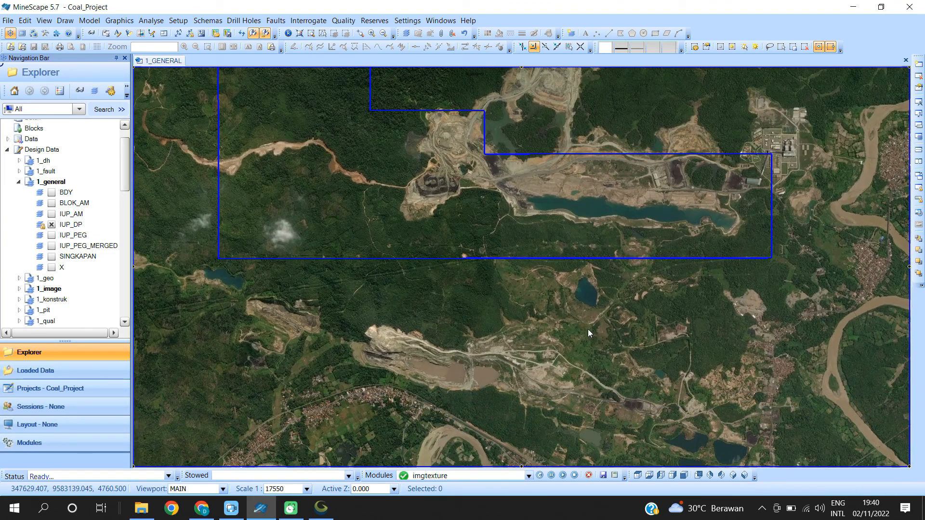
Examine the imagery of the mine pits south of the boundary and across the river to the east.
{"action": "left_click_drag", "start_coordinate": [588, 328], "coordinate": [674, 257]}
{"action": "scroll", "coordinate": [509, 307], "scroll_direction": "up", "scroll_amount": 1}
{"action": "left_click_drag", "start_coordinate": [417, 277], "coordinate": [539, 294]}
{"action": "scroll", "coordinate": [497, 253], "scroll_direction": "up", "scroll_amount": 1}
{"action": "scroll", "coordinate": [465, 273], "scroll_direction": "down", "scroll_amount": 1}
{"action": "scroll", "coordinate": [464, 273], "scroll_direction": "down", "scroll_amount": 1}
{"action": "left_click_drag", "start_coordinate": [891, 294], "coordinate": [553, 413]}
{"action": "left_click_drag", "start_coordinate": [820, 243], "coordinate": [637, 324]}
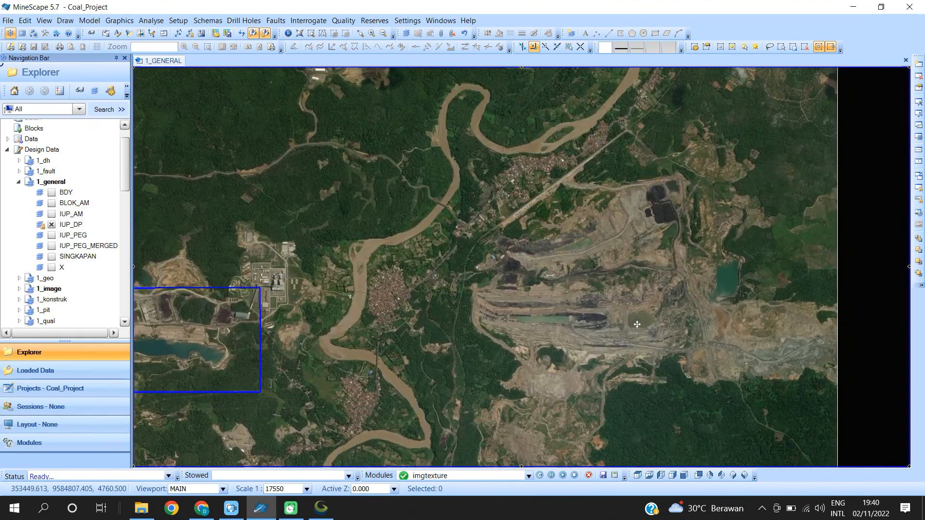
{"action": "scroll", "coordinate": [673, 272], "scroll_direction": "up", "scroll_amount": 1}
{"action": "scroll", "coordinate": [563, 309], "scroll_direction": "down", "scroll_amount": 1}
{"action": "scroll", "coordinate": [554, 308], "scroll_direction": "down", "scroll_amount": 1}
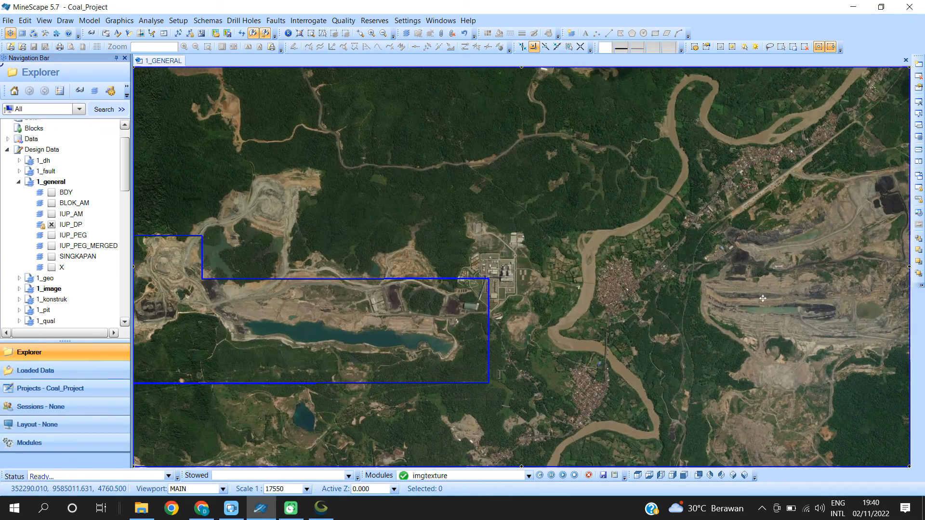
{"action": "left_click_drag", "start_coordinate": [538, 309], "coordinate": [435, 300]}
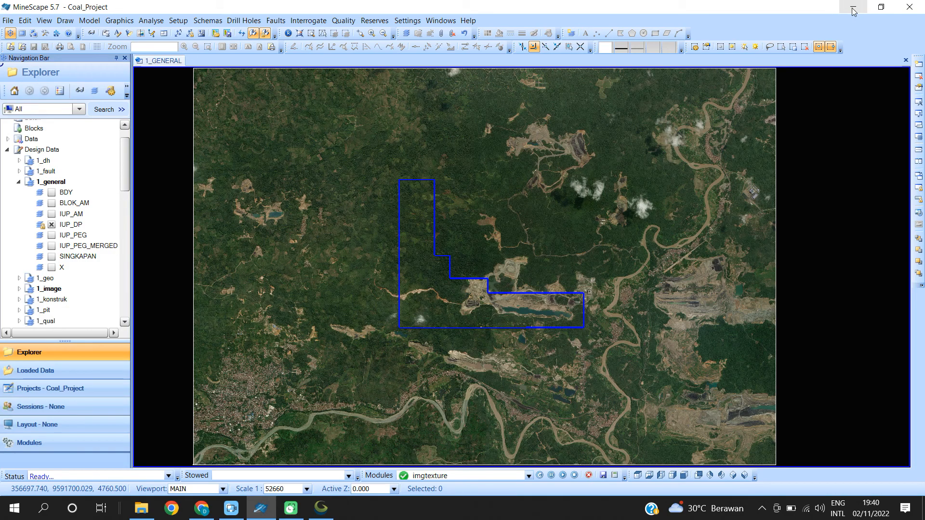
Inspect the imagery's detail over the town in the southwest and the mine pit in the northeast.
{"action": "left_click_drag", "start_coordinate": [379, 314], "coordinate": [535, 189]}
{"action": "scroll", "coordinate": [399, 262], "scroll_direction": "up", "scroll_amount": 3}
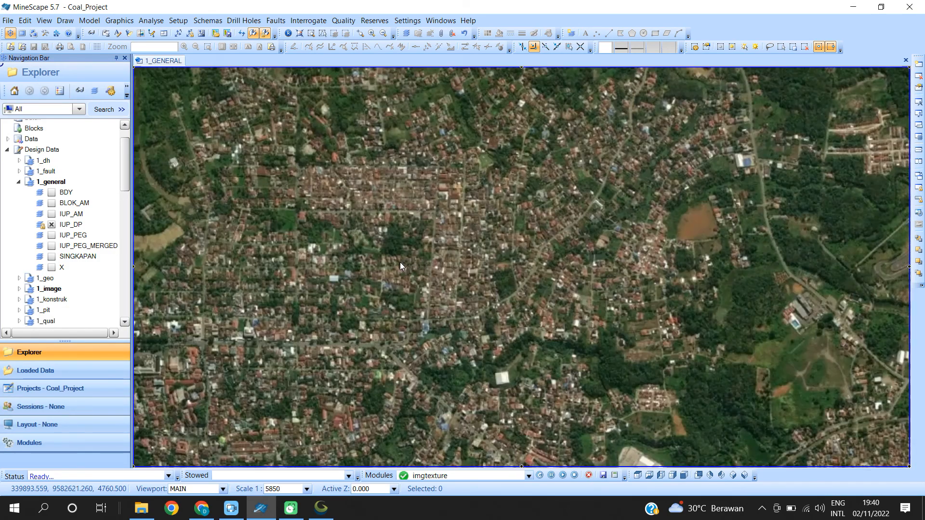
{"action": "scroll", "coordinate": [450, 256], "scroll_direction": "down", "scroll_amount": 2}
{"action": "left_click_drag", "start_coordinate": [549, 208], "coordinate": [457, 316]}
{"action": "left_click_drag", "start_coordinate": [596, 252], "coordinate": [434, 376]}
{"action": "left_click_drag", "start_coordinate": [625, 307], "coordinate": [360, 372]}
{"action": "left_click_drag", "start_coordinate": [611, 289], "coordinate": [512, 297]}
{"action": "scroll", "coordinate": [490, 366], "scroll_direction": "down", "scroll_amount": 1}
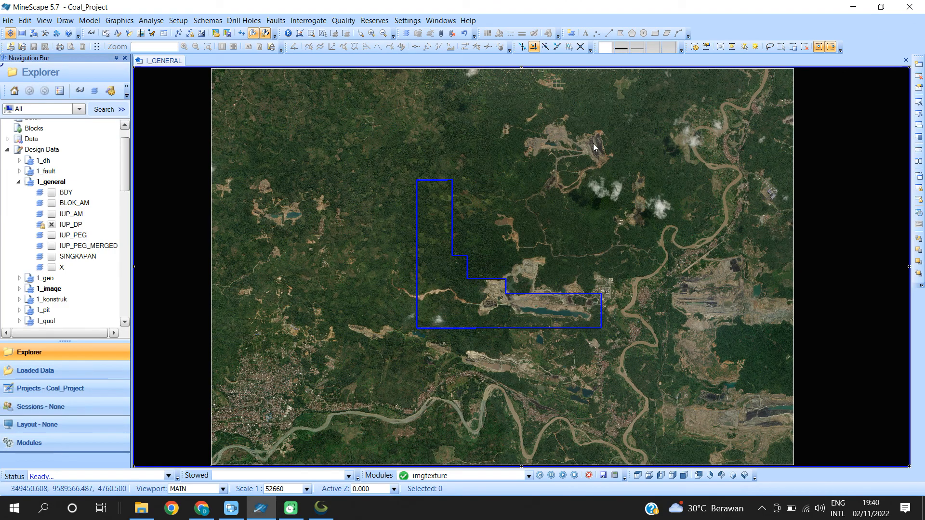
{"action": "scroll", "coordinate": [608, 136], "scroll_direction": "up", "scroll_amount": 2}
{"action": "left_click_drag", "start_coordinate": [637, 142], "coordinate": [611, 219]}
{"action": "scroll", "coordinate": [606, 226], "scroll_direction": "up", "scroll_amount": 1}
{"action": "scroll", "coordinate": [606, 227], "scroll_direction": "down", "scroll_amount": 1}
{"action": "scroll", "coordinate": [600, 227], "scroll_direction": "down", "scroll_amount": 2}
{"action": "left_click_drag", "start_coordinate": [575, 239], "coordinate": [570, 172]}
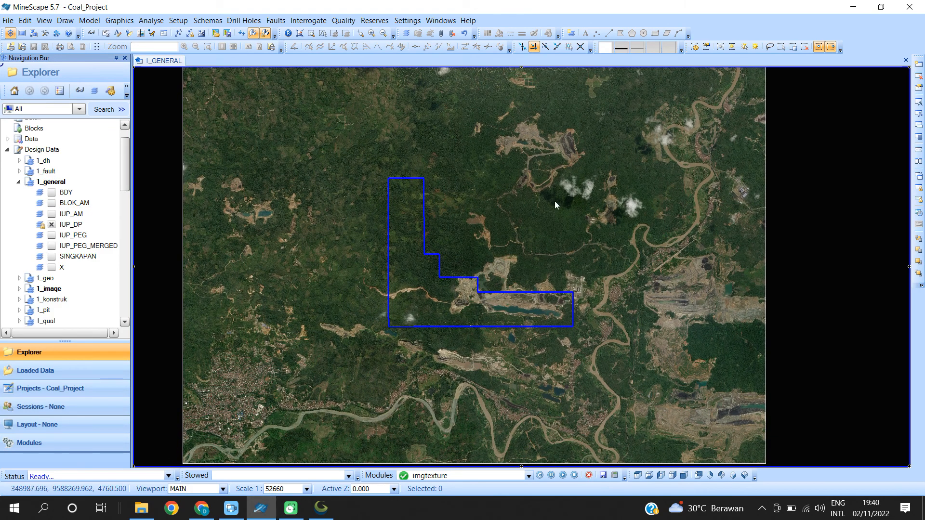
Minimize MineScape and close Global Mapper.
{"action": "left_click", "coordinate": [854, 7]}
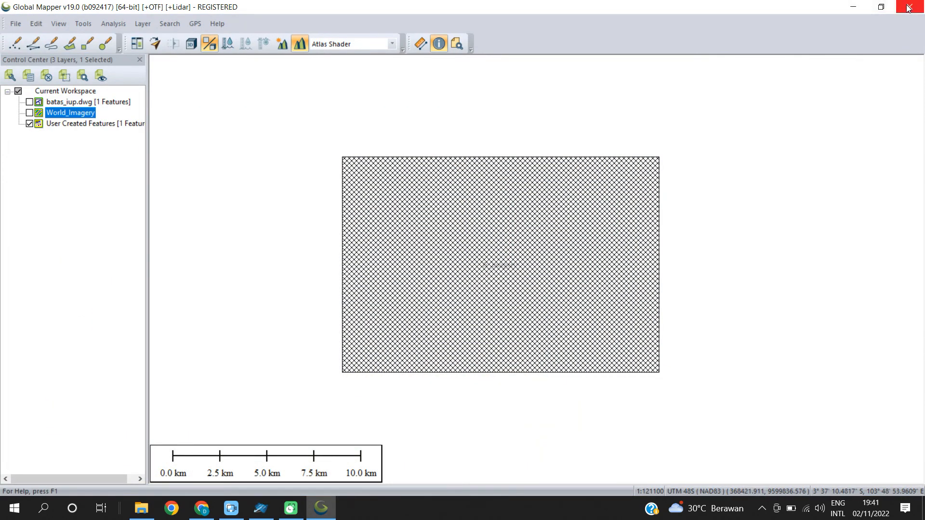
{"action": "left_click", "coordinate": [908, 8]}
{"action": "left_click", "coordinate": [507, 293]}
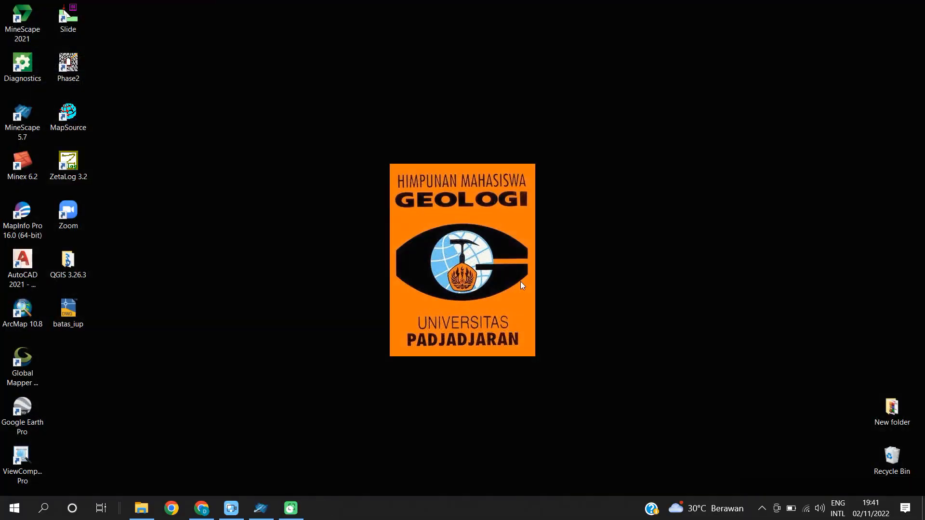